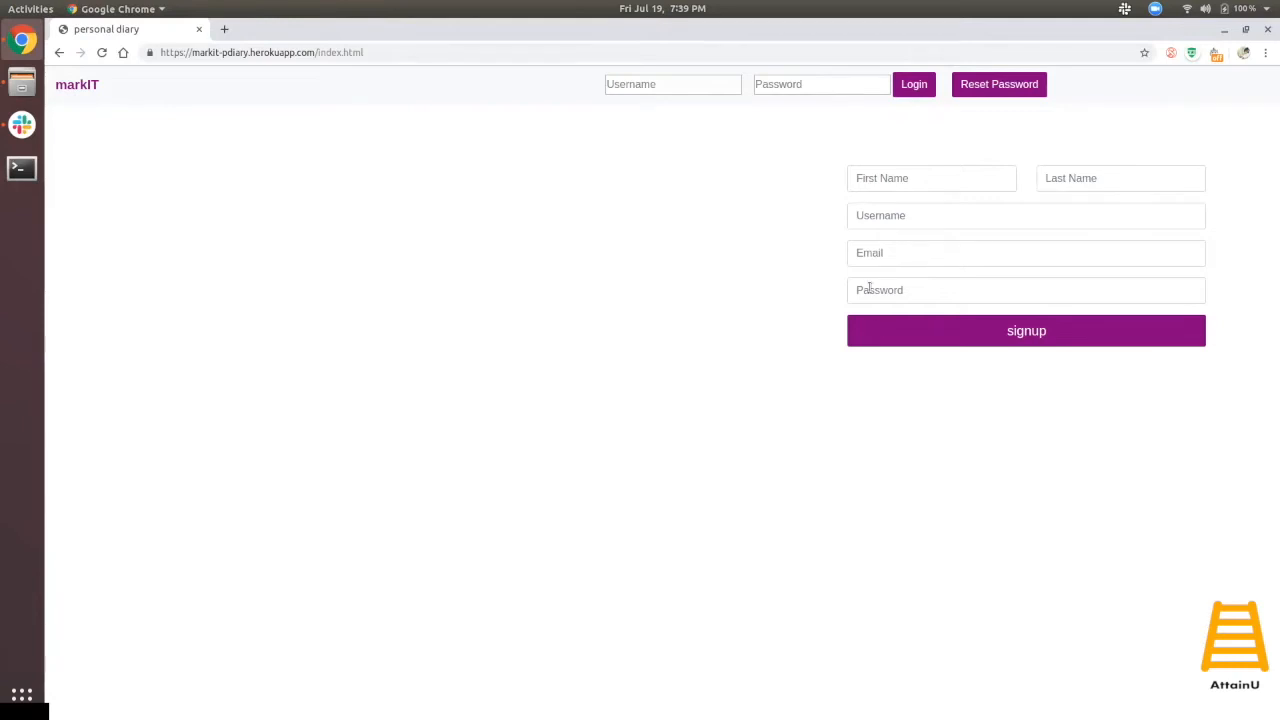
- Fill in the signup form with a first and last name, username, e-mail and password, then submit it
click(892, 188)
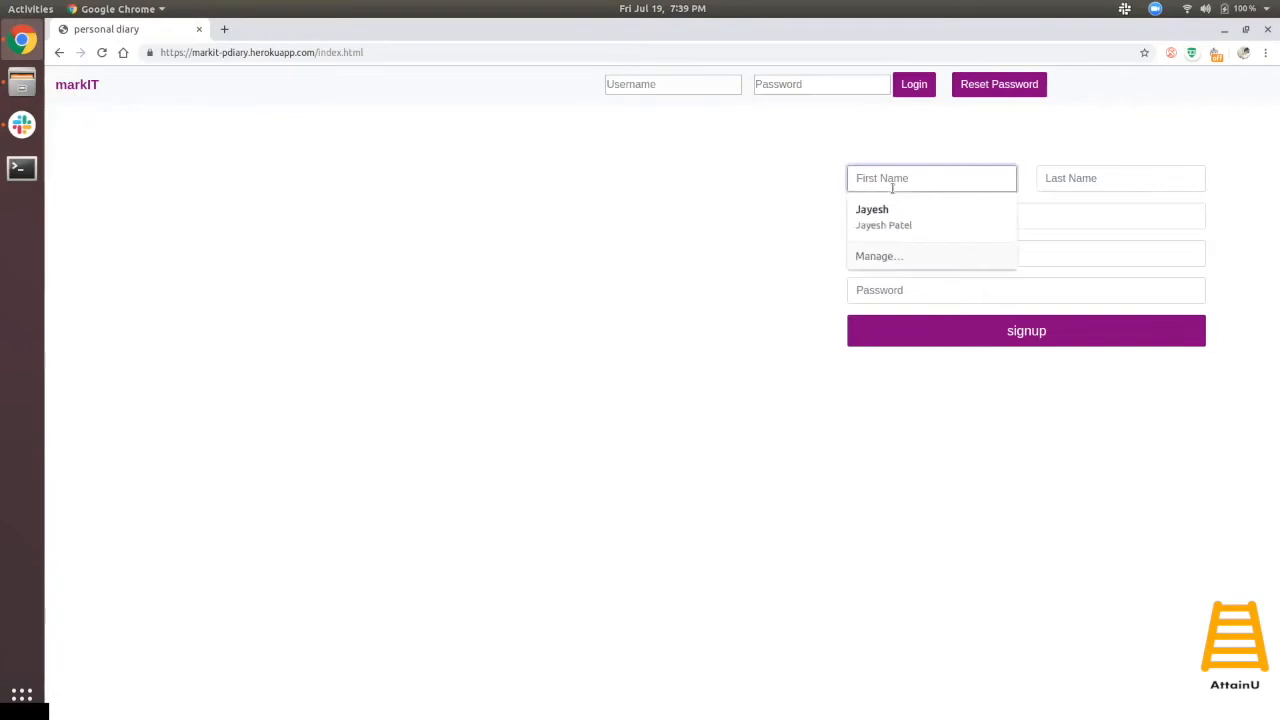
key(Tab)
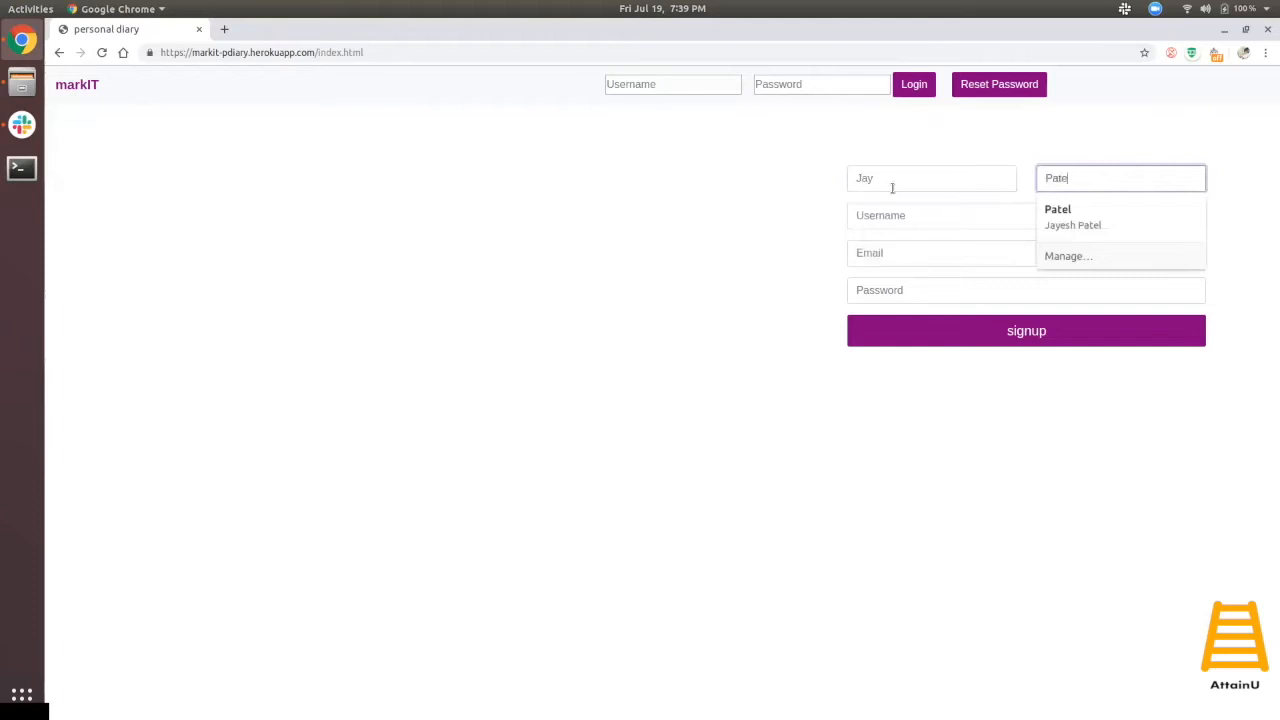
key(Tab)
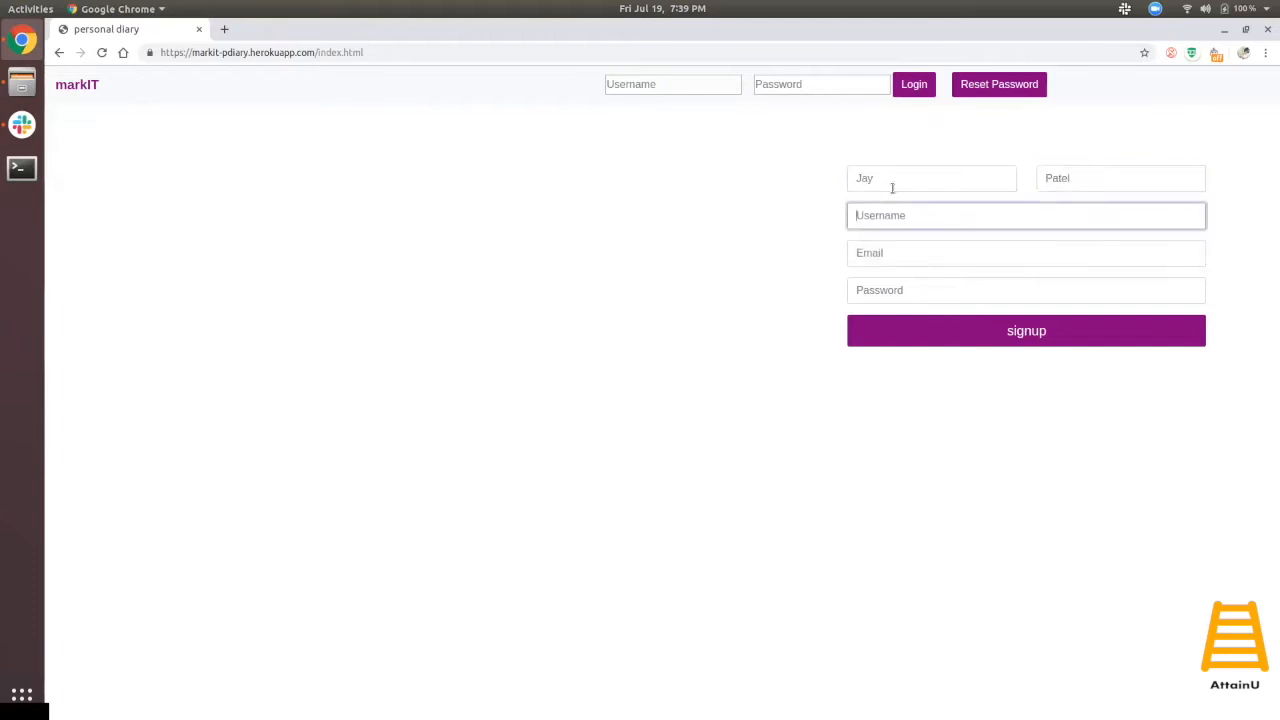
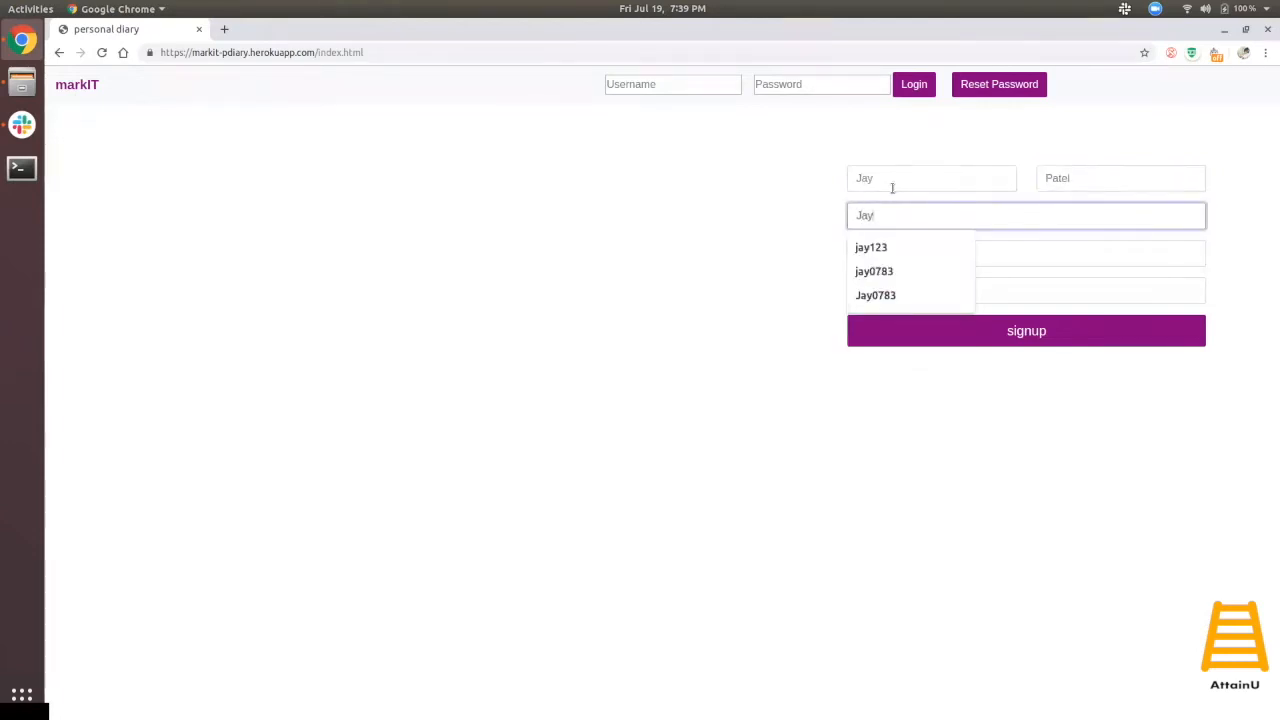
key(Tab)
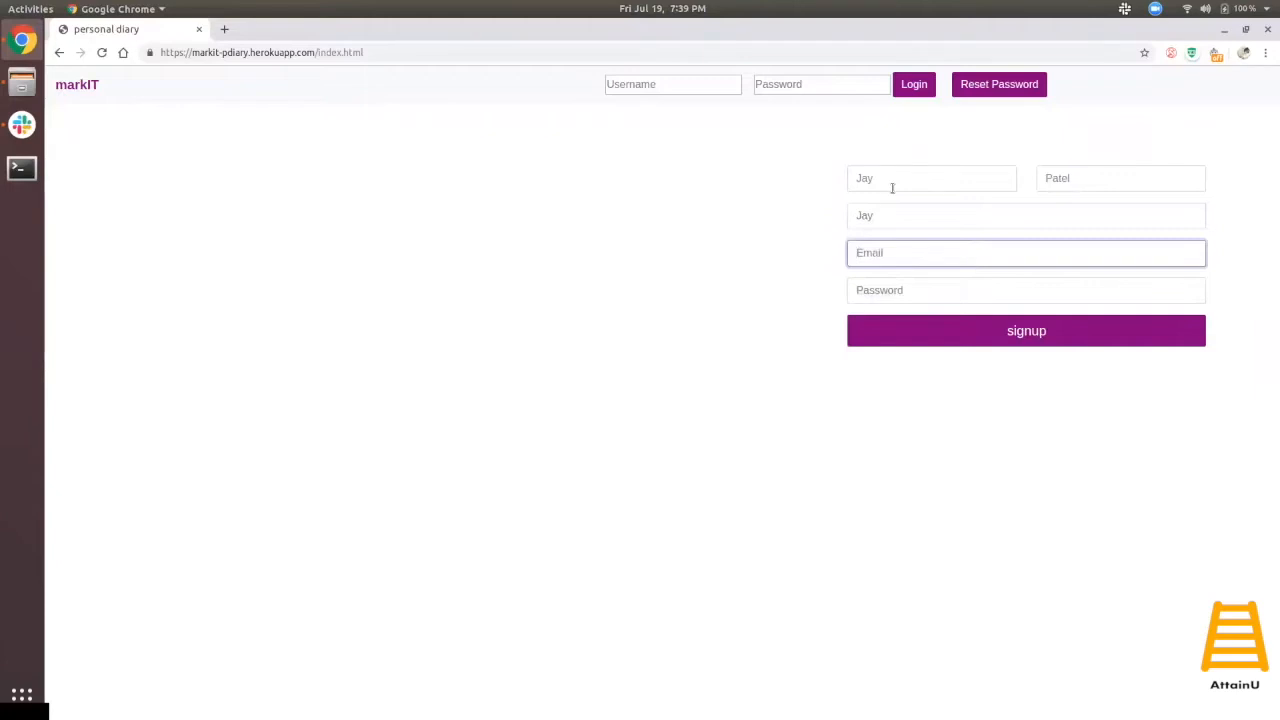
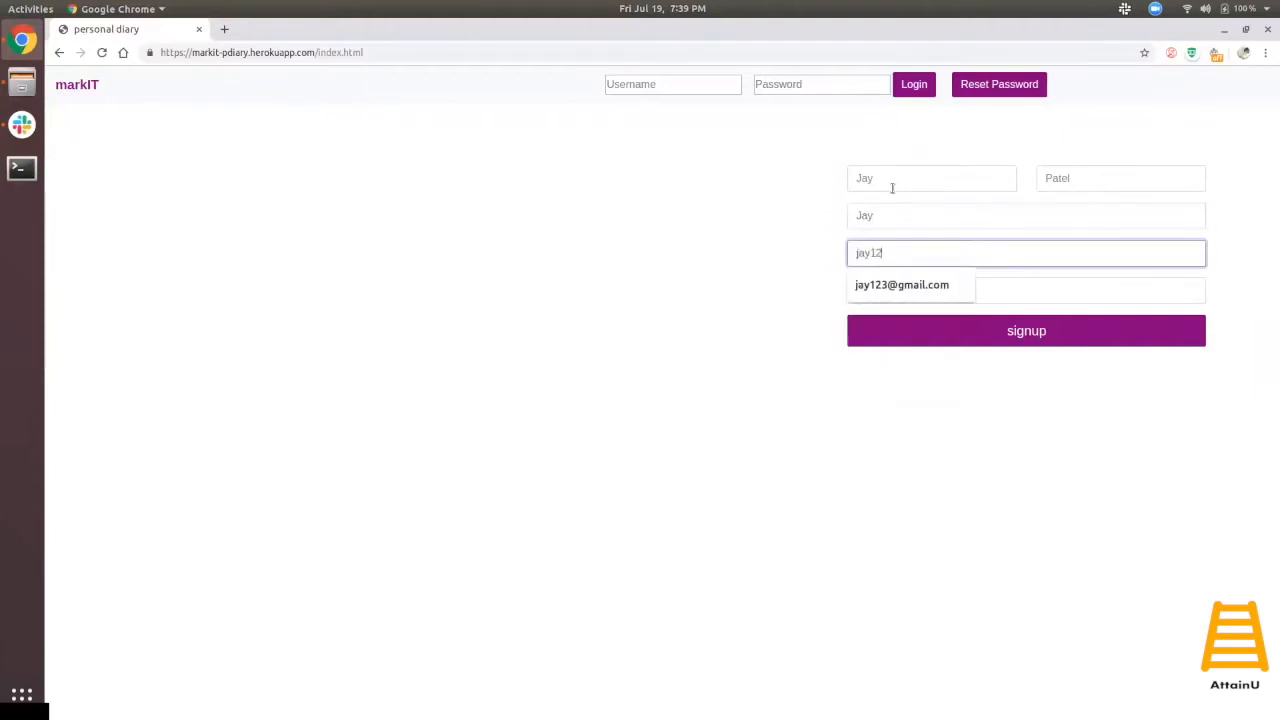
key(Tab)
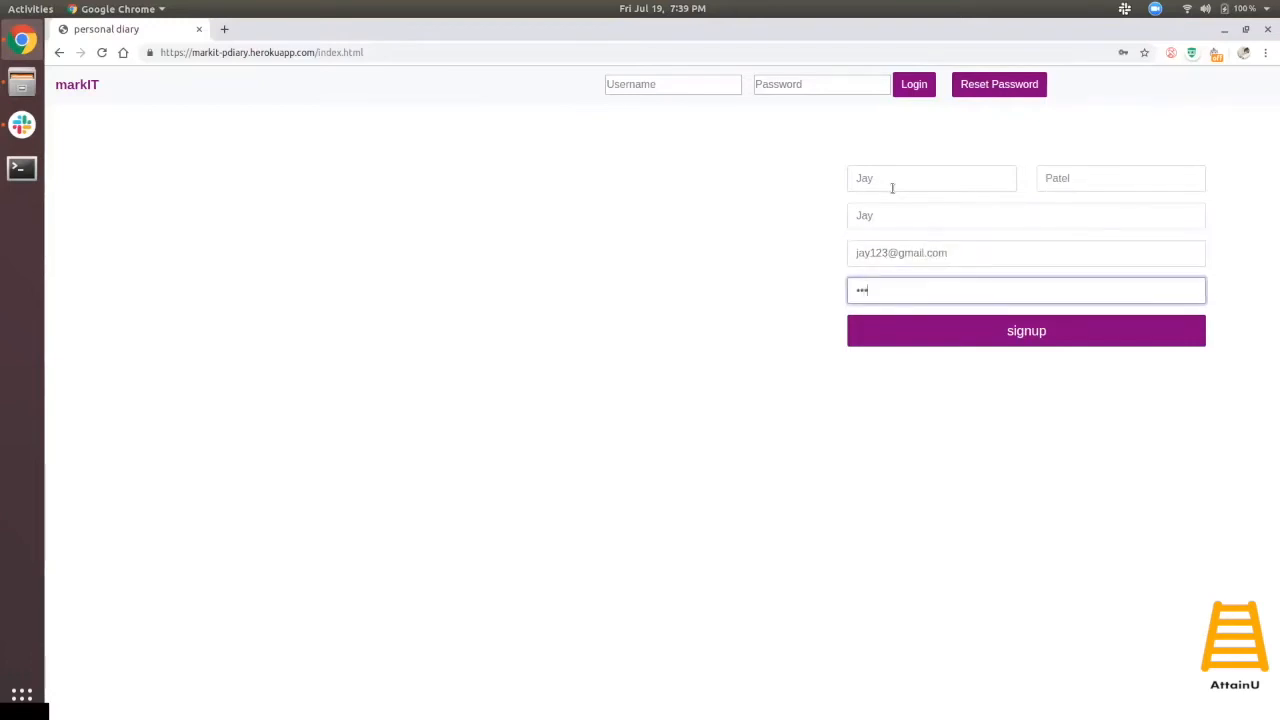
click(938, 337)
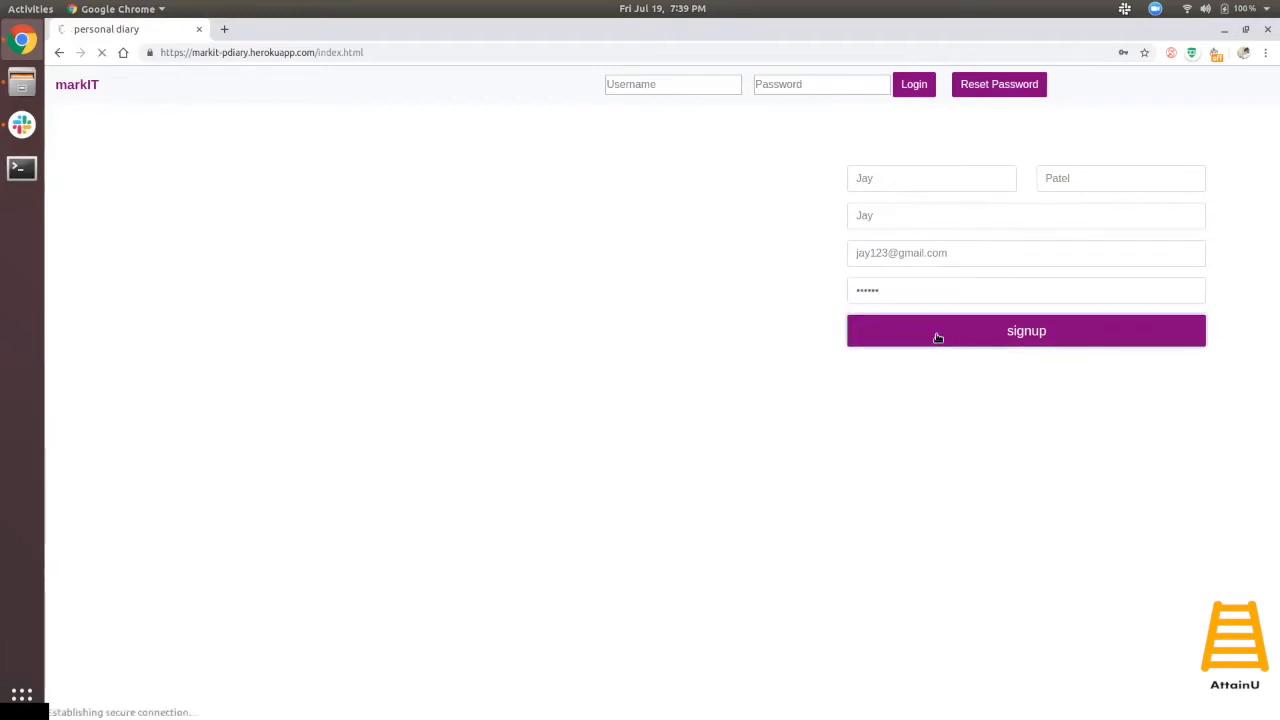
- Log in with the new account's username and password
click(687, 89)
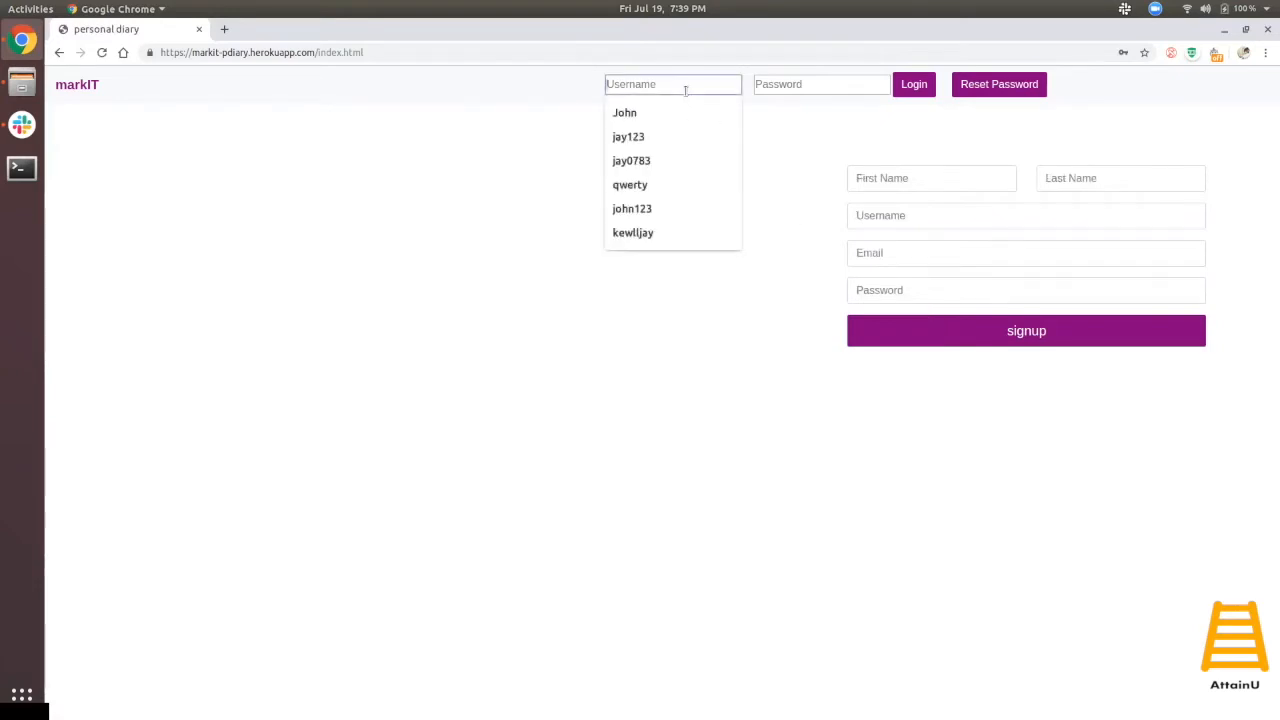
text(Jay)
key(Tab)
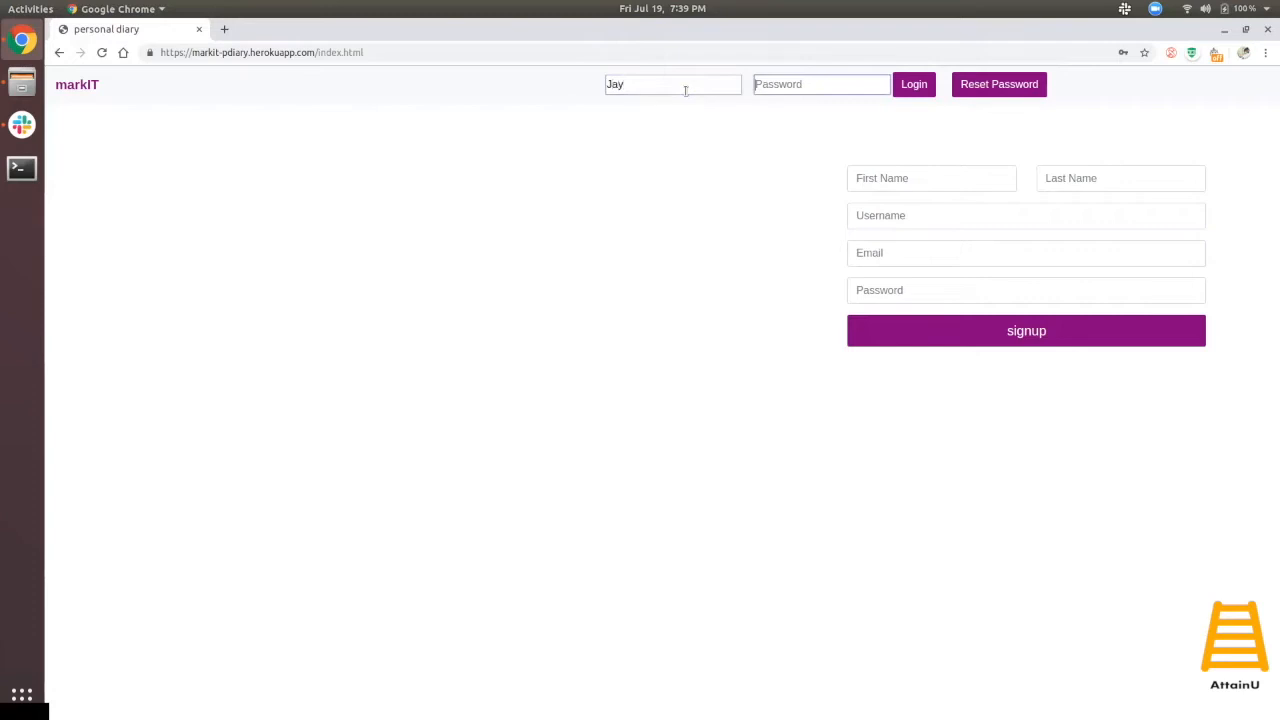
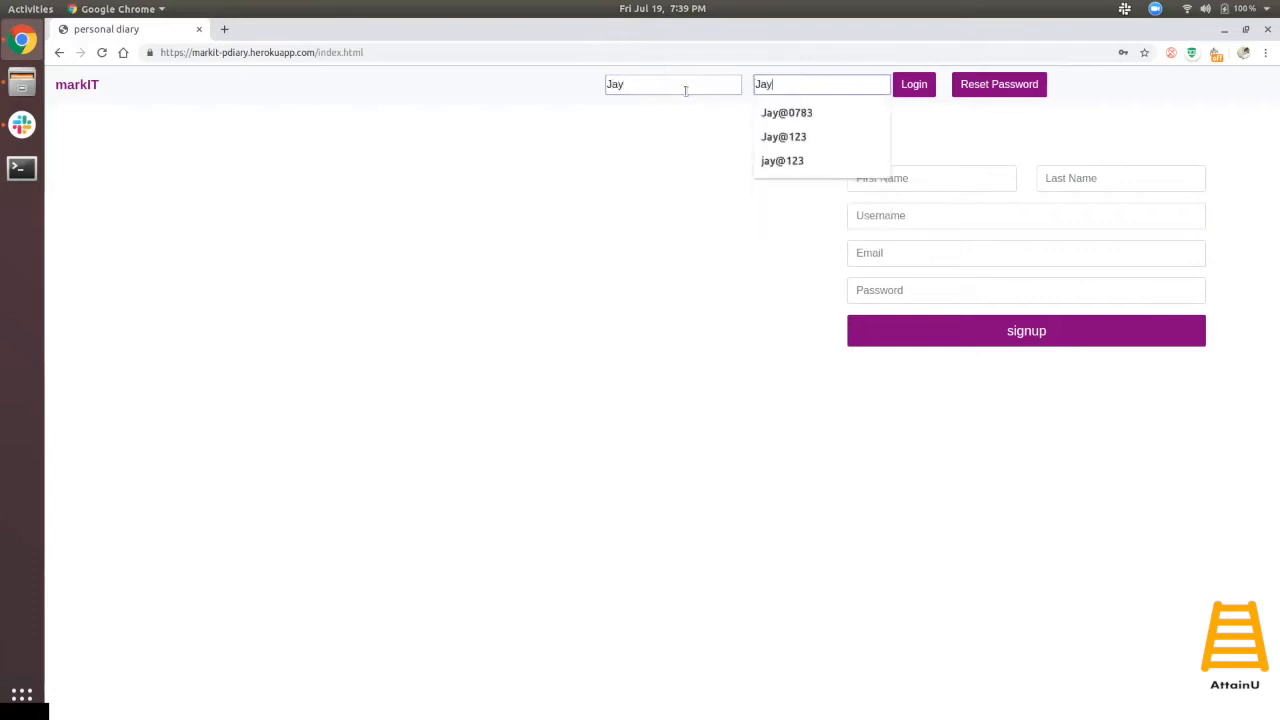
click(920, 85)
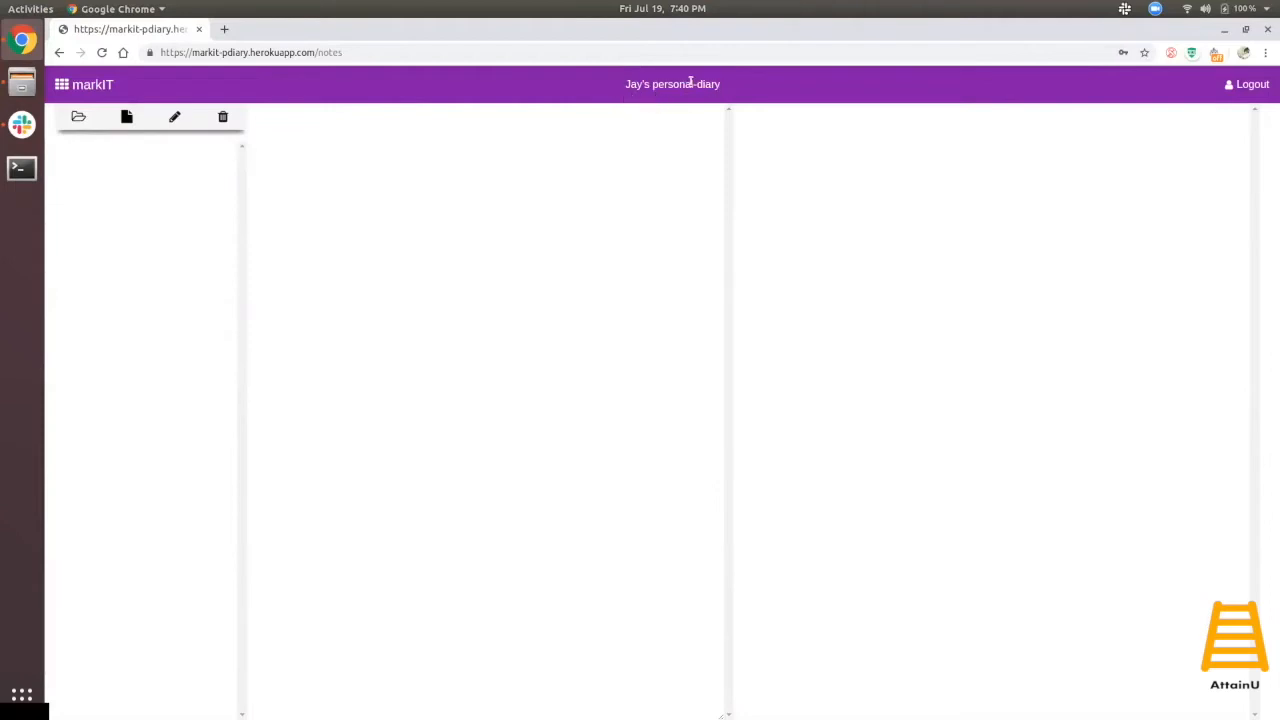
- Create a new folder and rename it 'Personal'
click(79, 118)
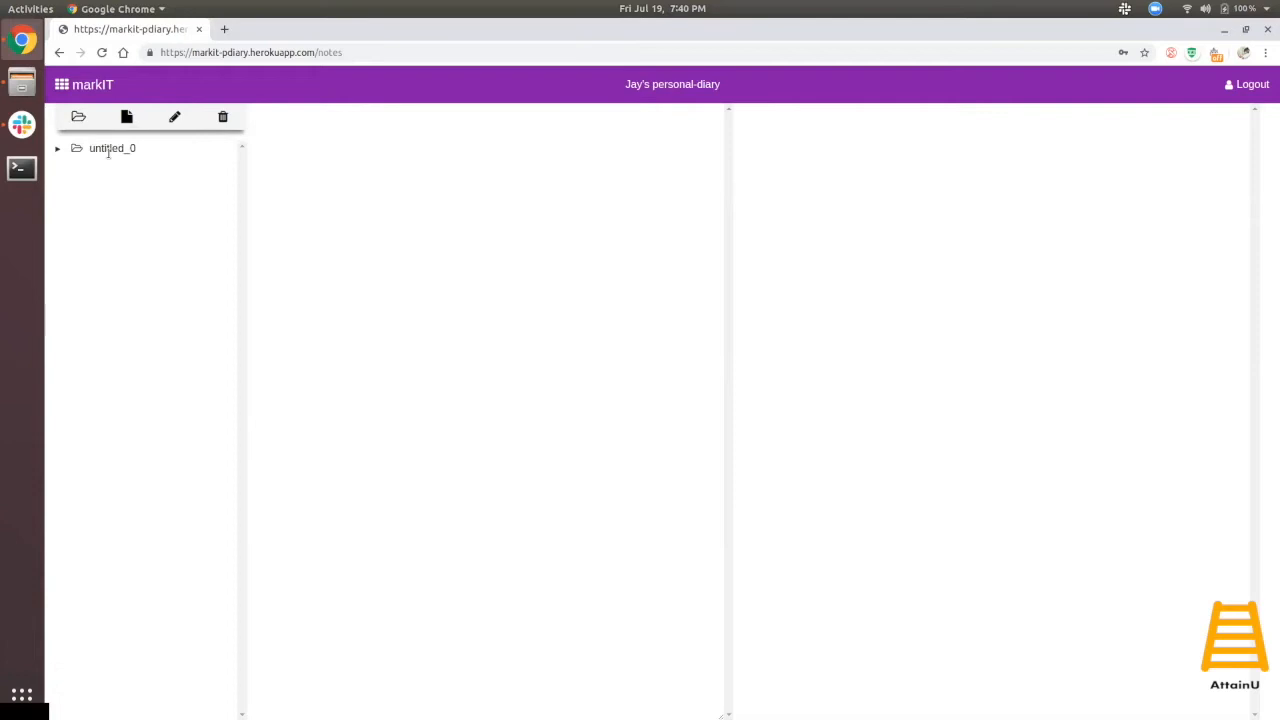
click(108, 150)
click(176, 118)
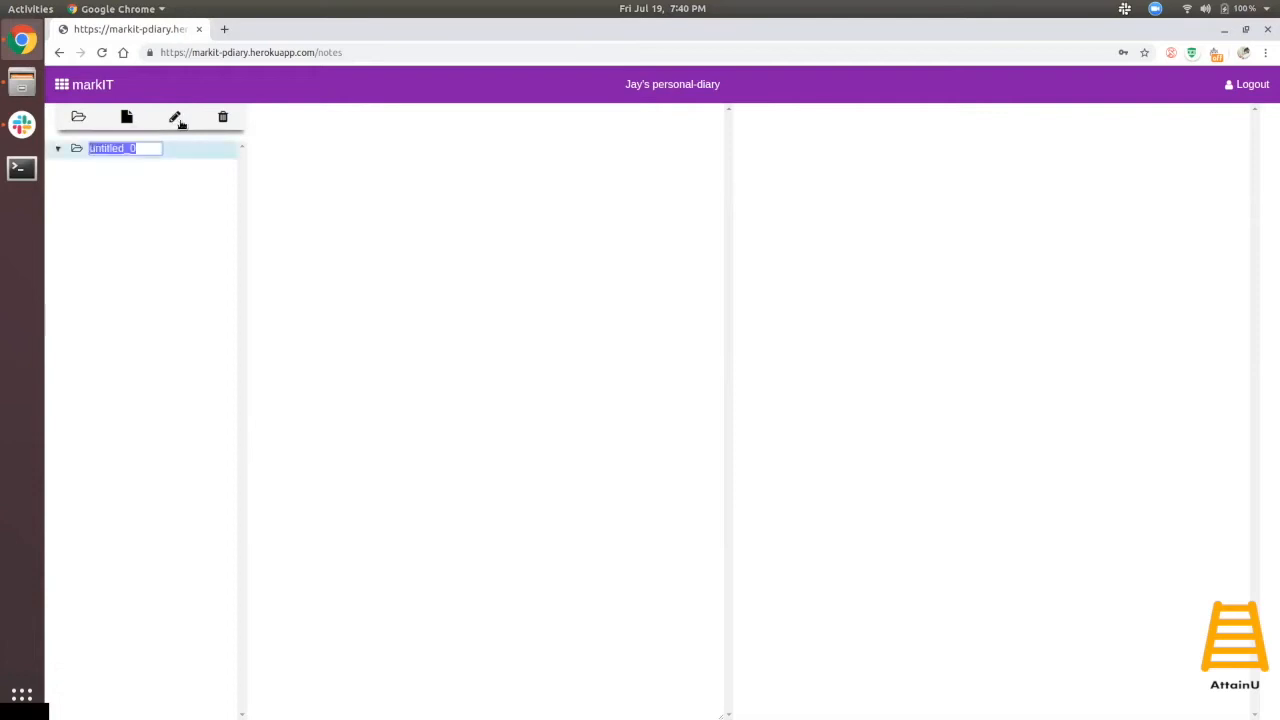
text(Personal)
key(Return)
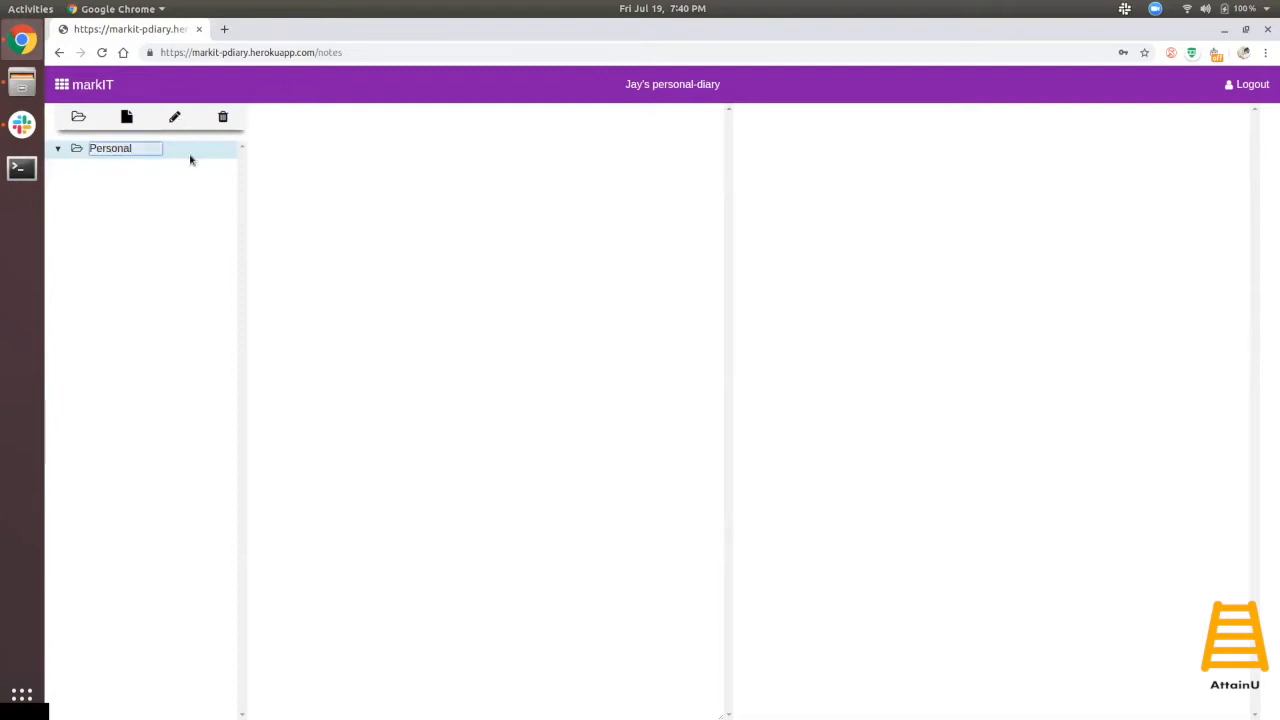
- Add a new note inside Personal and name it 'Notes'
click(135, 123)
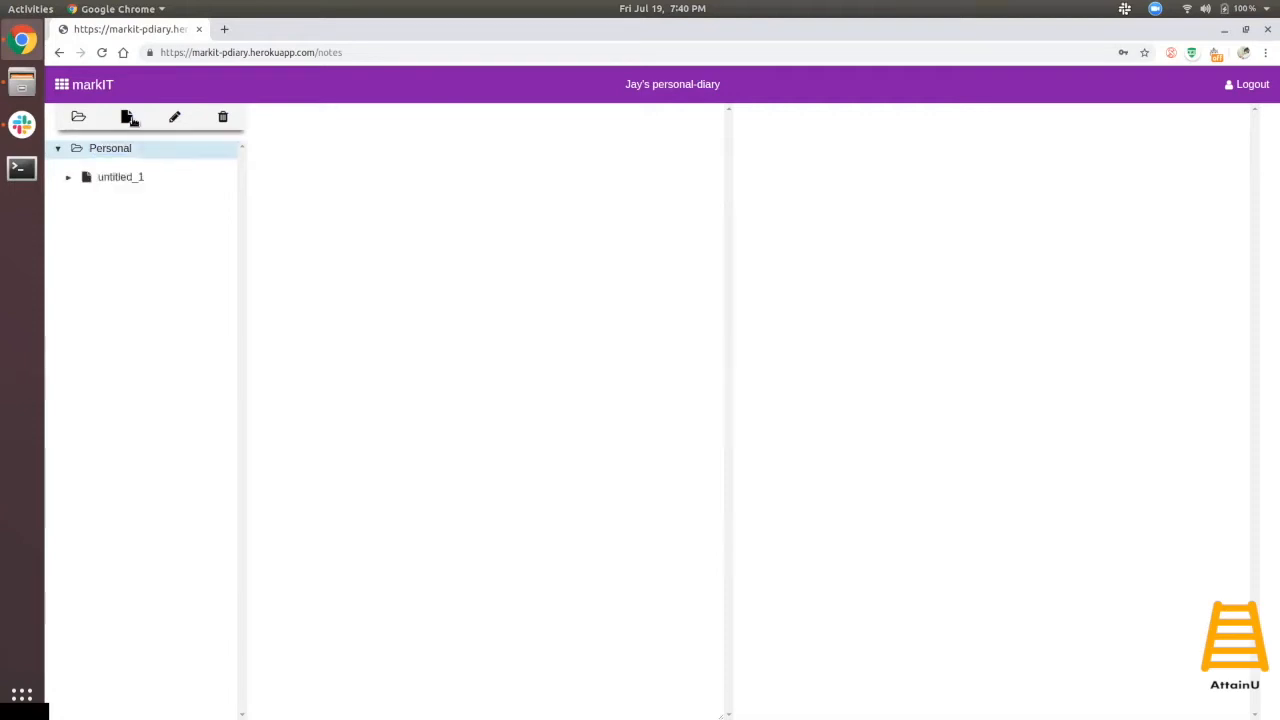
click(141, 176)
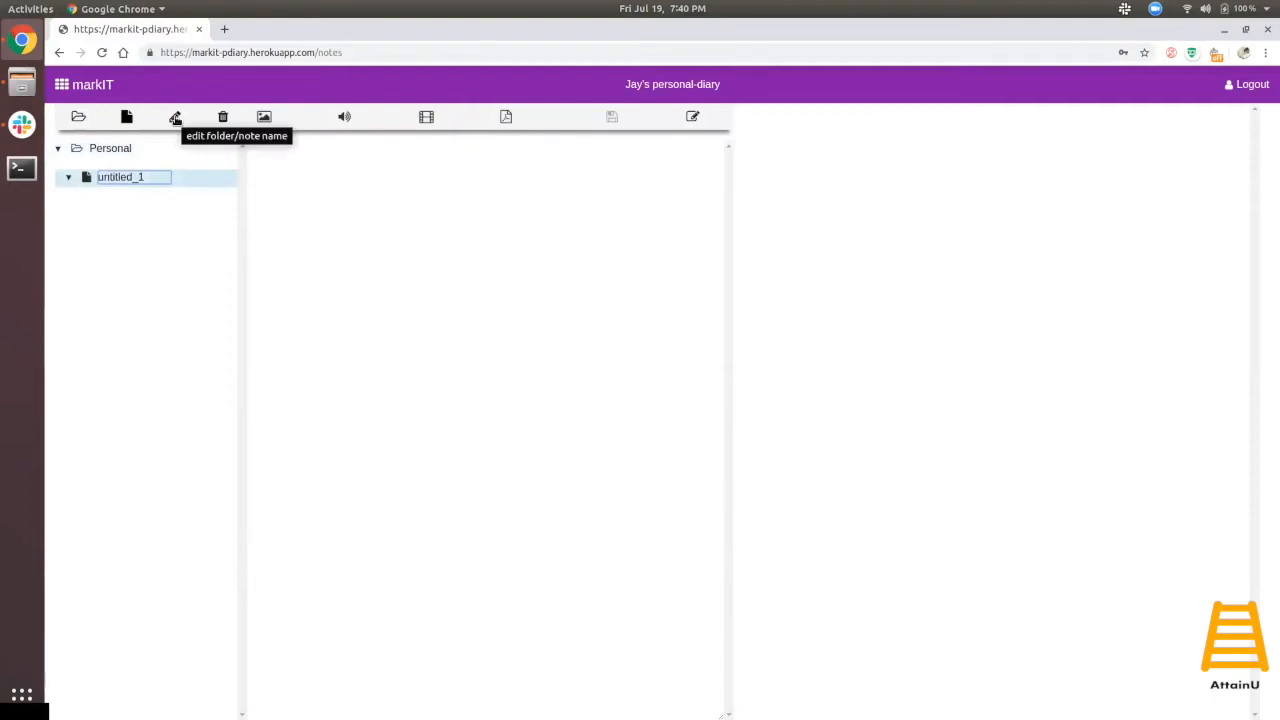
click(175, 118)
text(Notes)
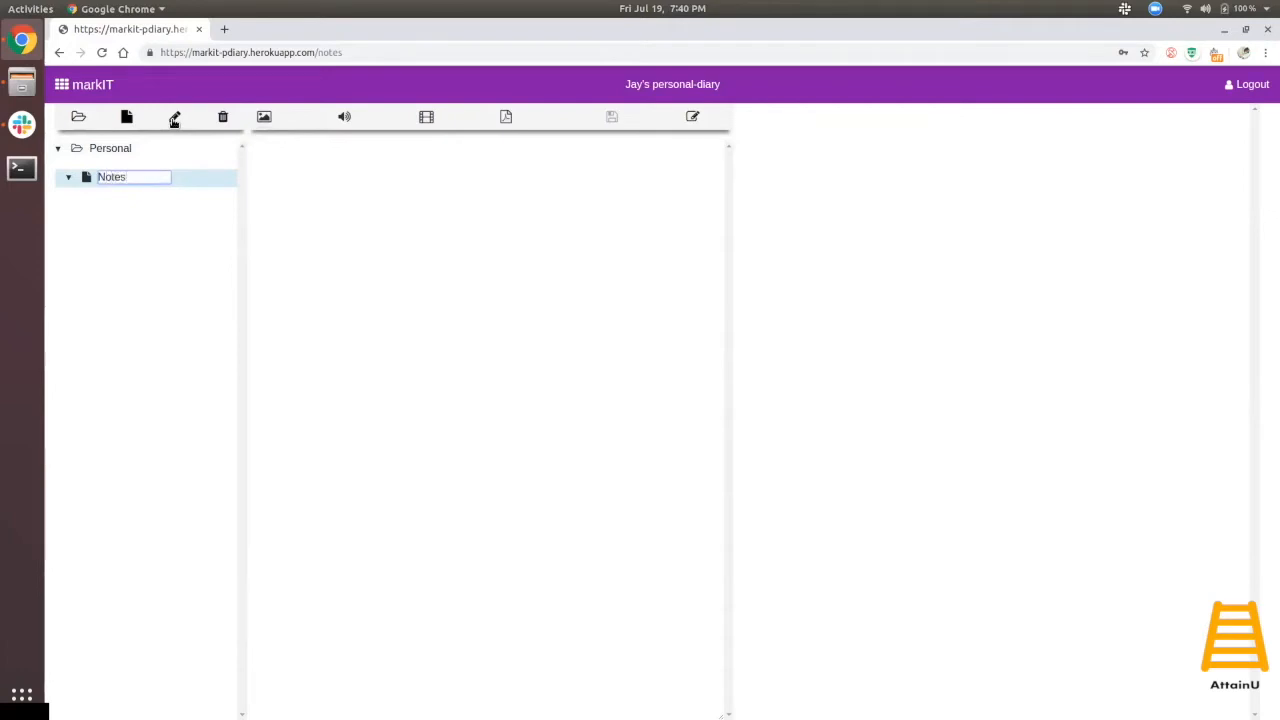
click(175, 119)
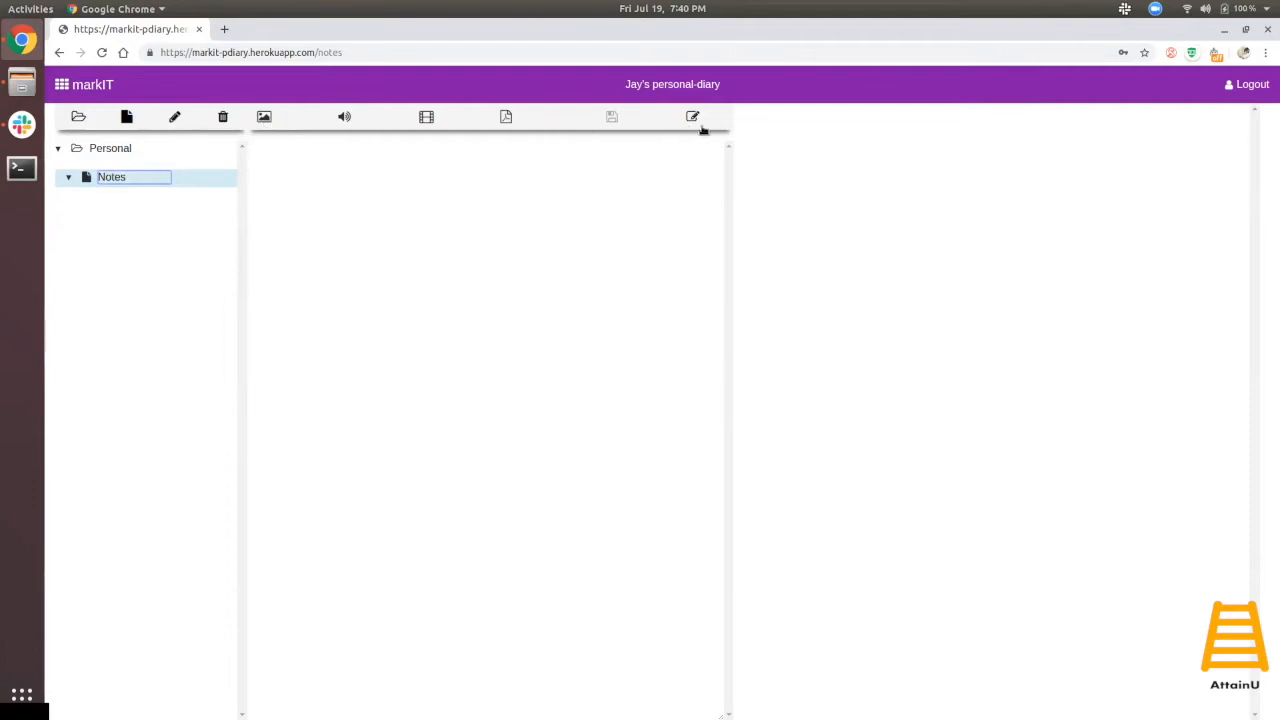
click(185, 179)
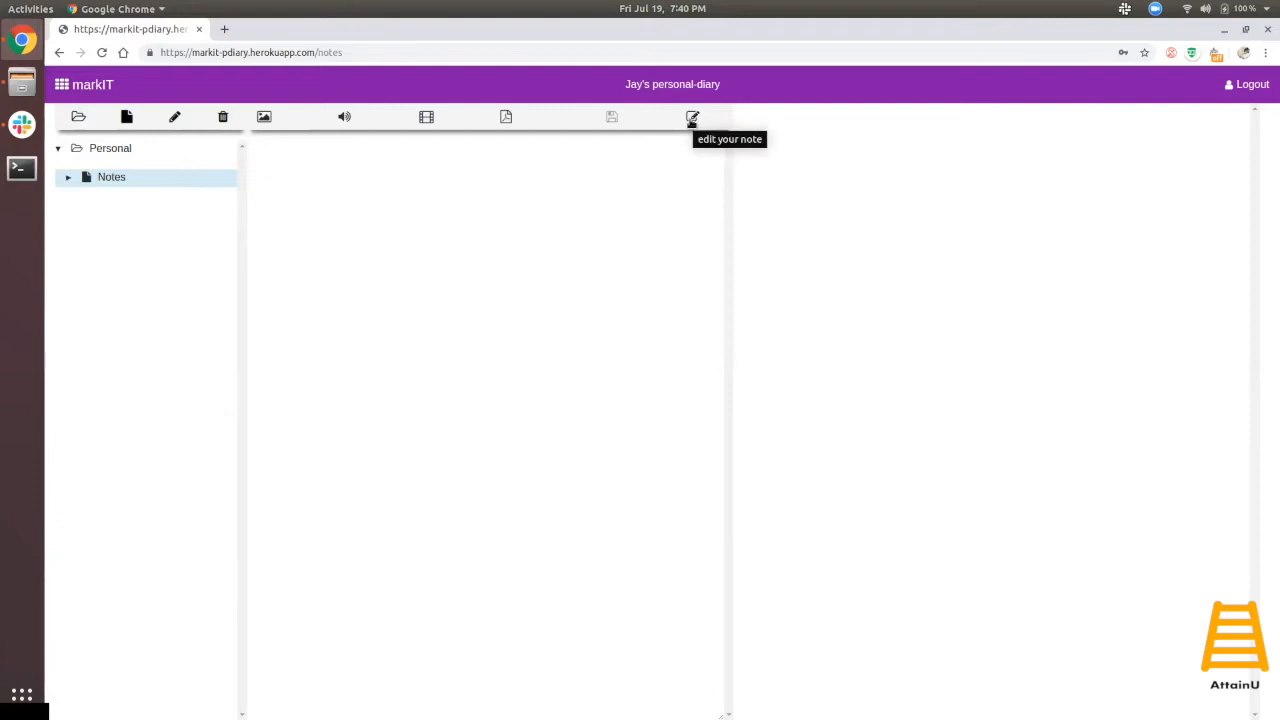
- Edit the Notes note, type 'Start writing any notes', then delete that sentence
click(692, 118)
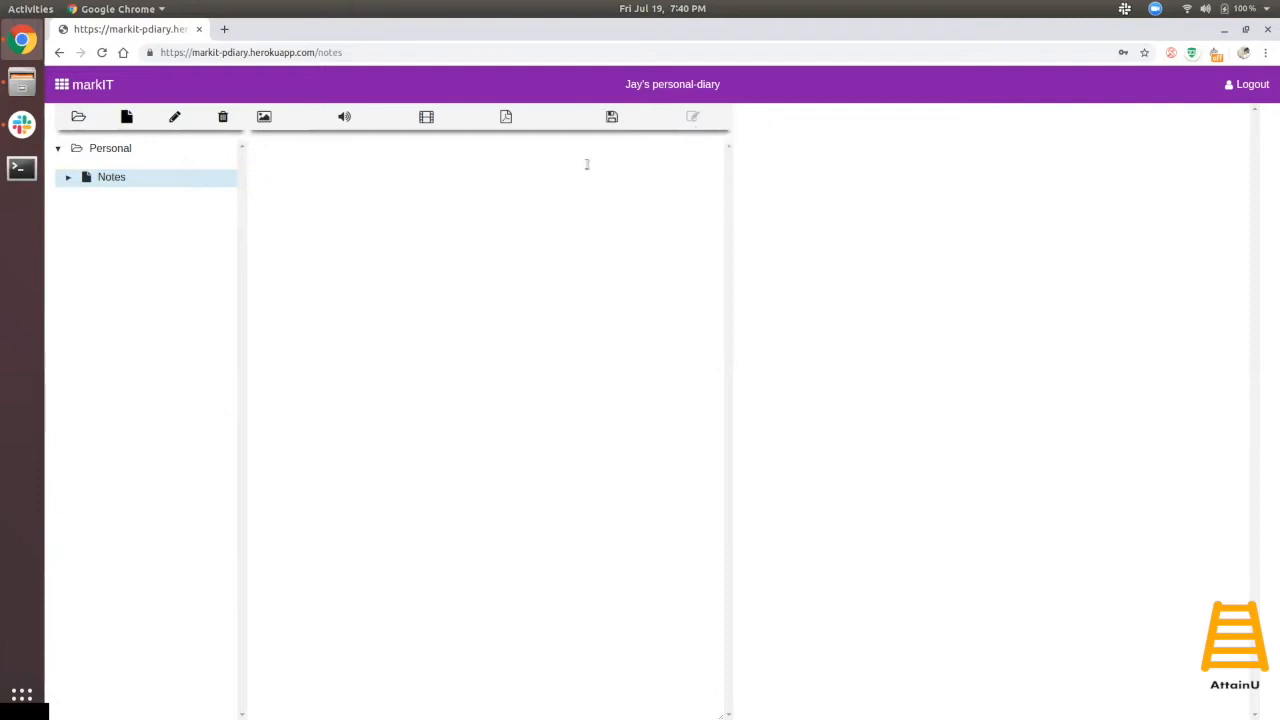
click(323, 206)
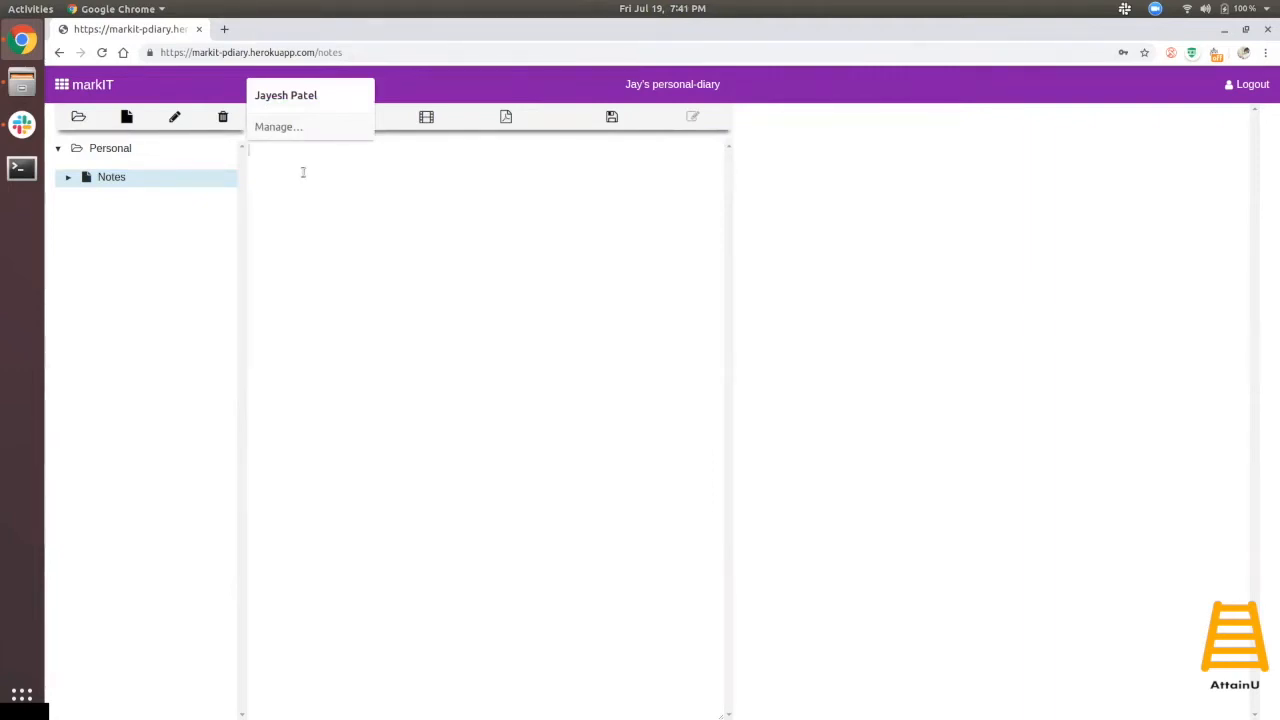
text(Start writing any notes)
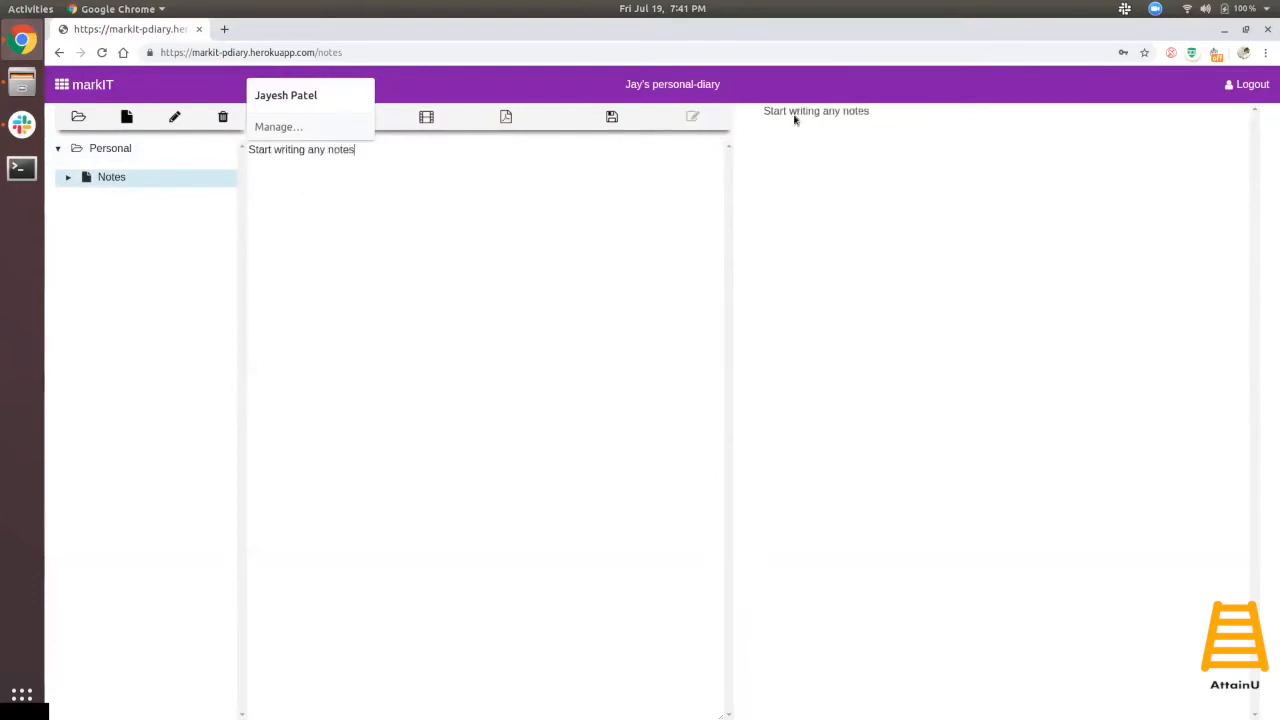
click(435, 249)
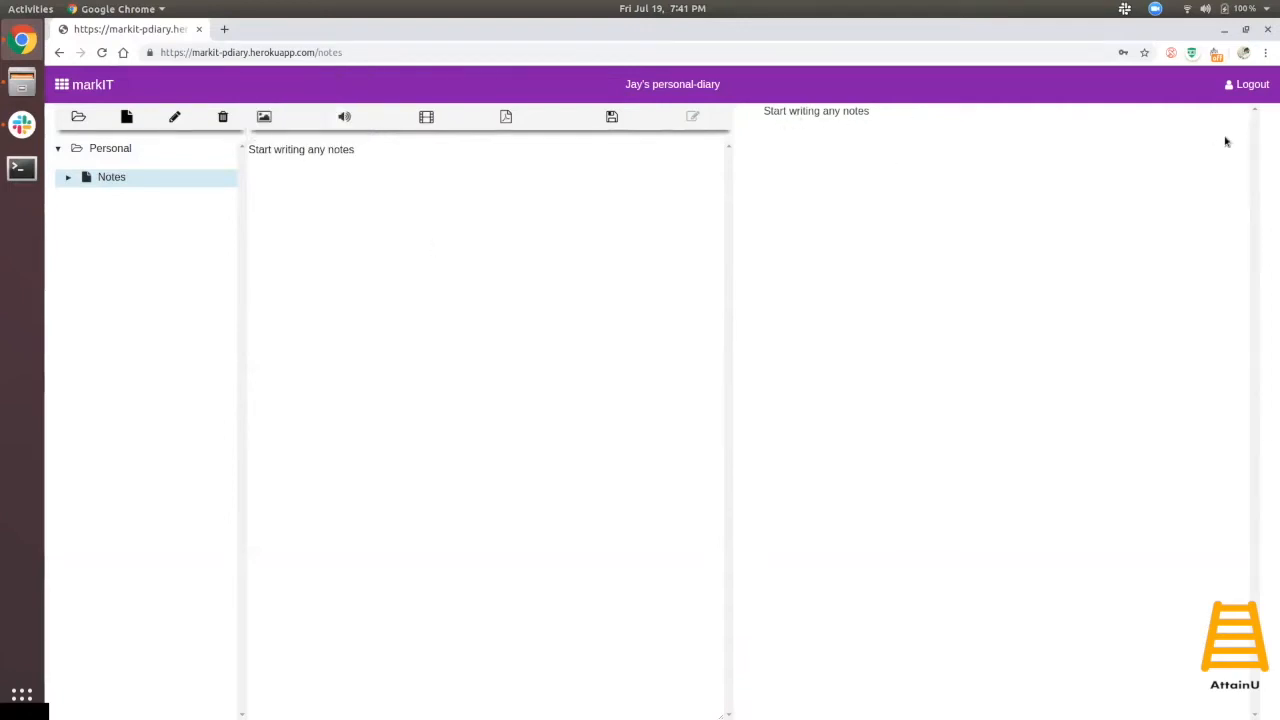
drag(484, 149, 220, 160)
key(BackSpace)
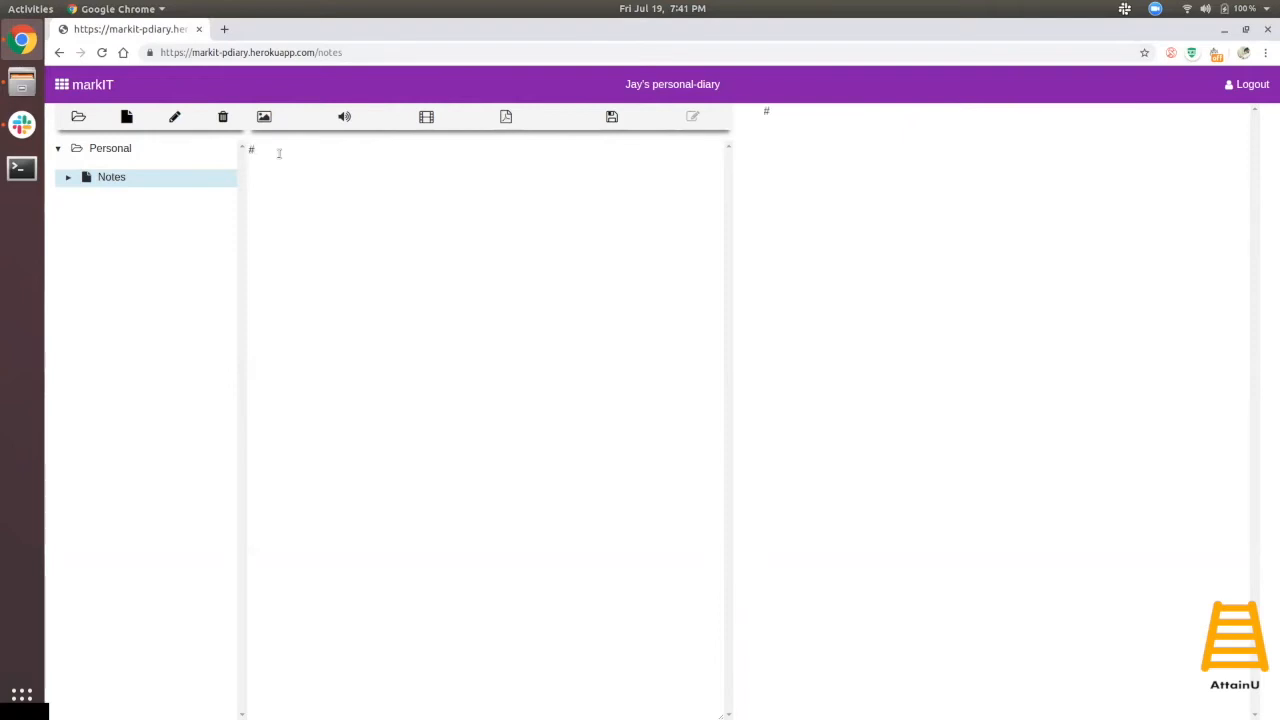
- Write 'This is a heading' and 'This is a sub-heading', remove the ** markers, then delete both lines
text(This)
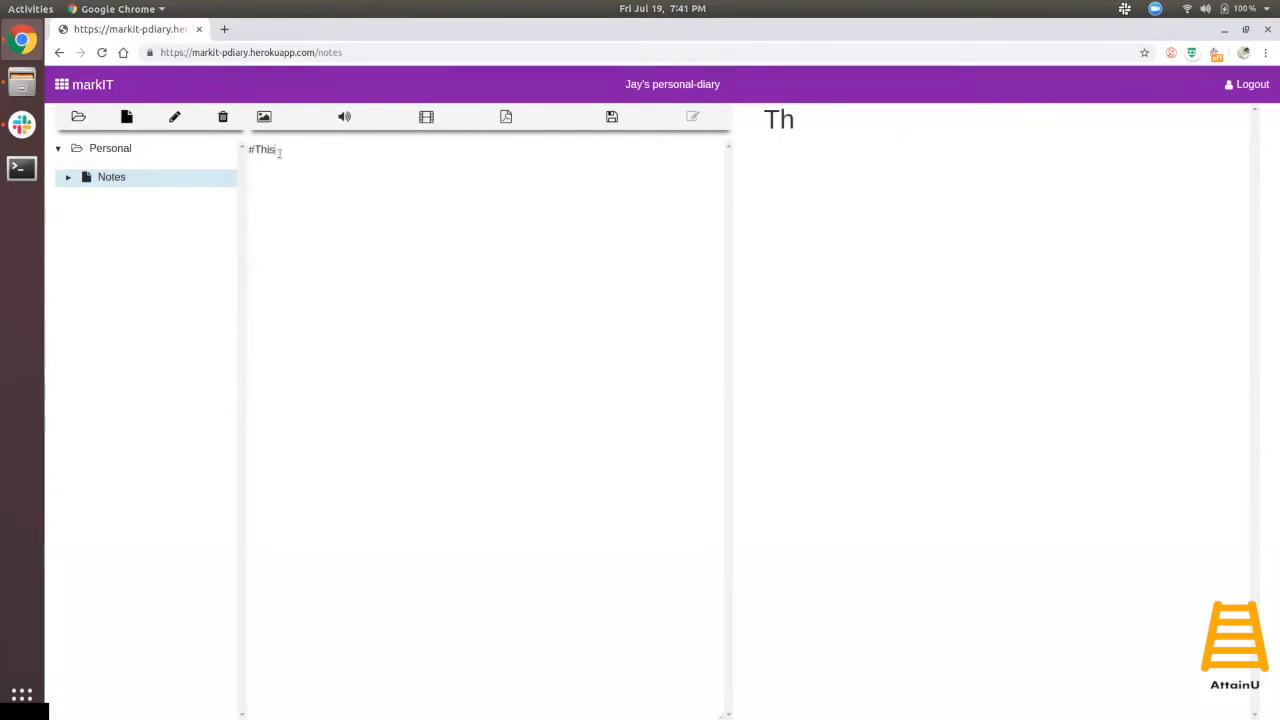
text( is a heading)
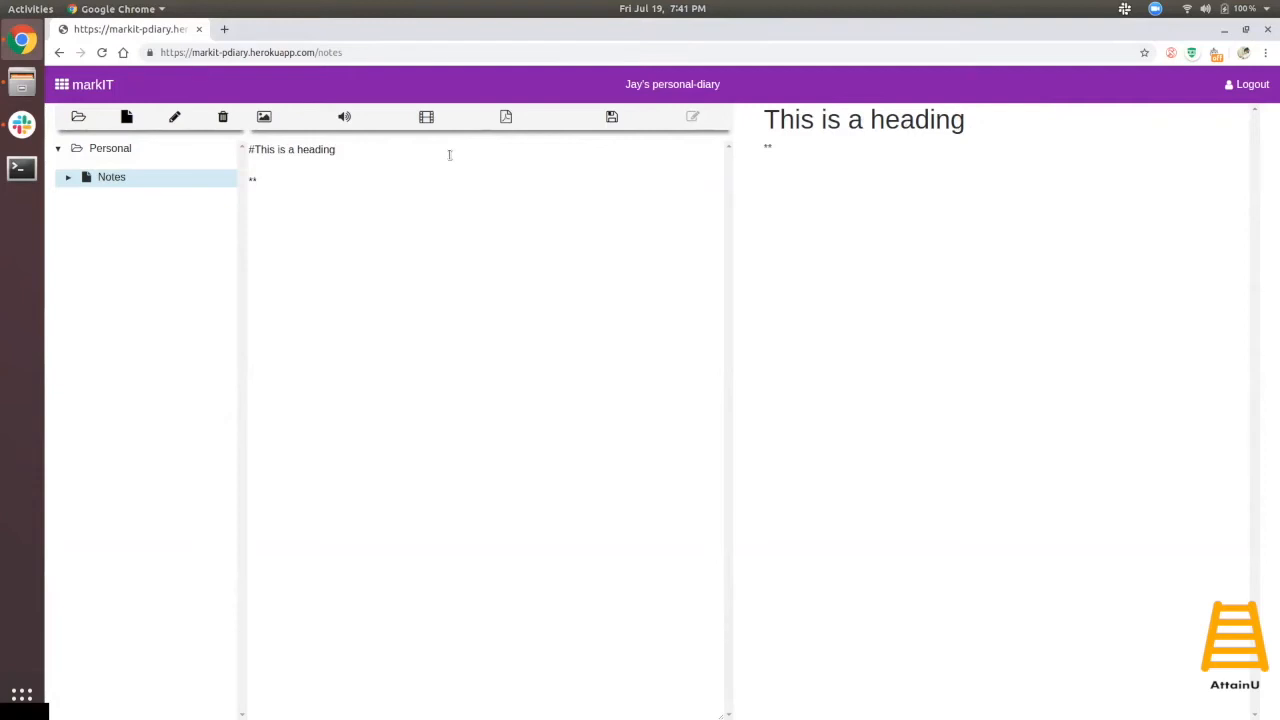
text(This is a sub-heading)
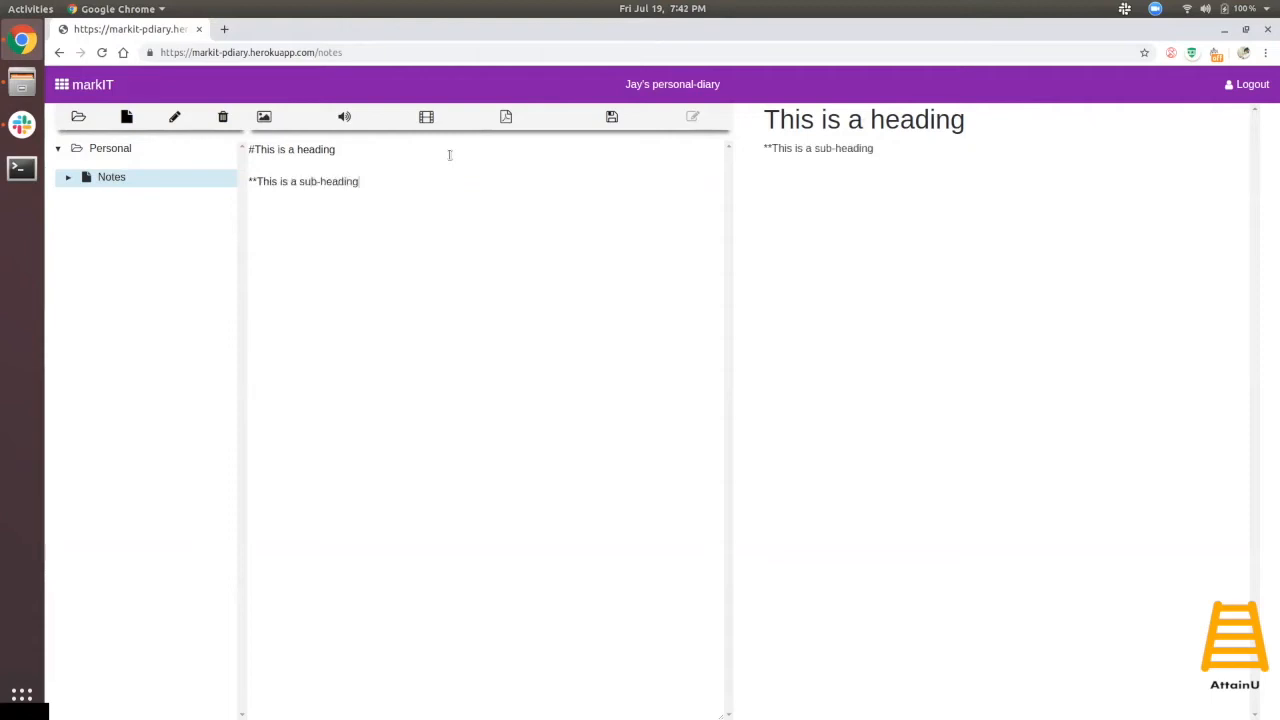
text(**)
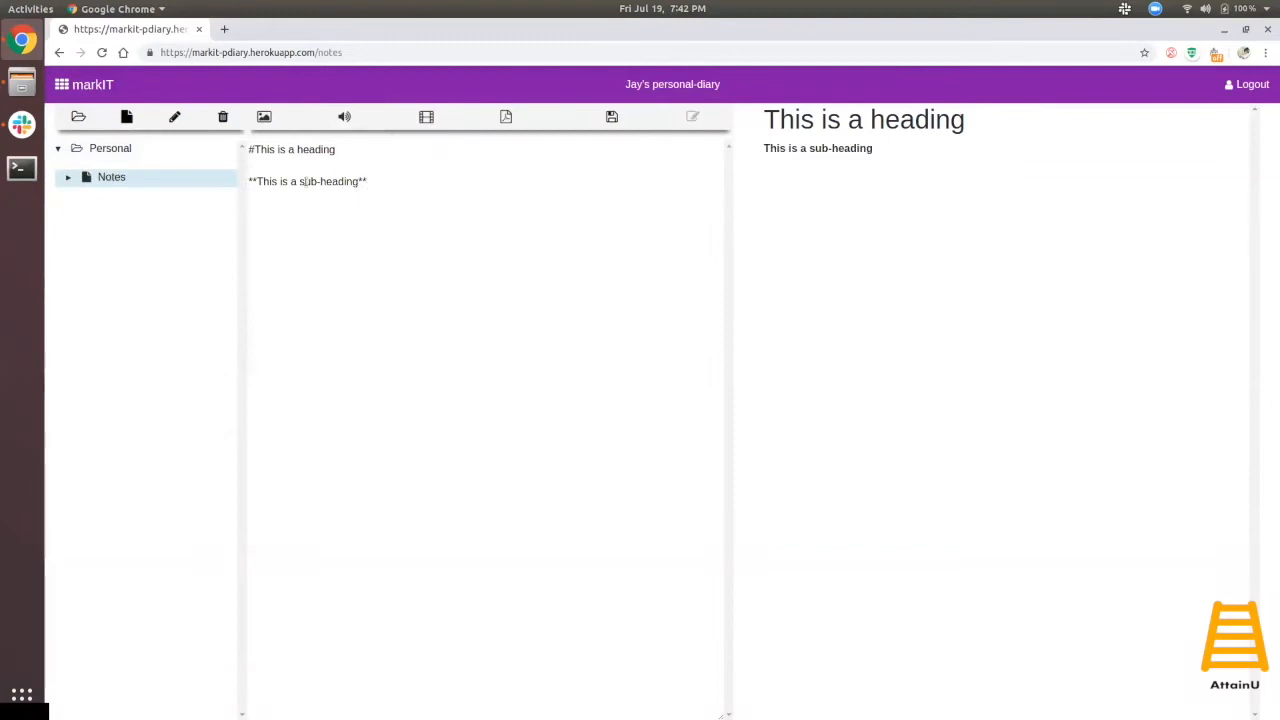
drag(258, 183, 358, 183)
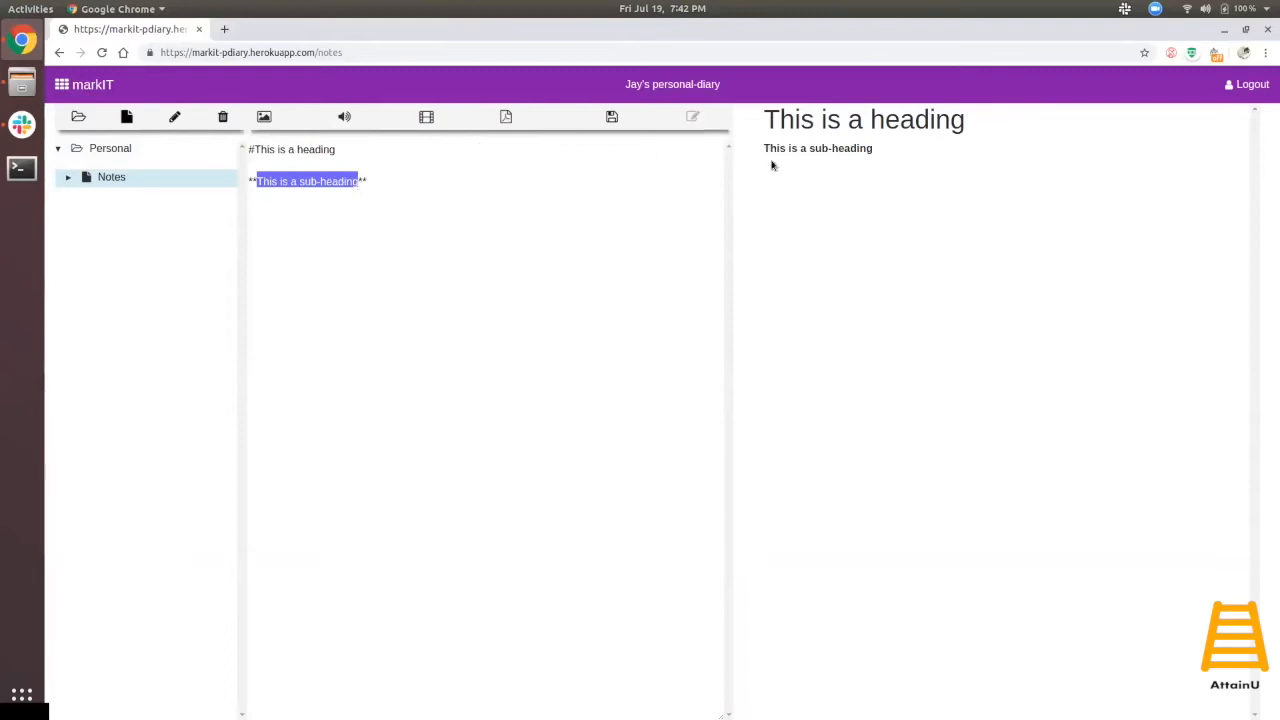
click(374, 176)
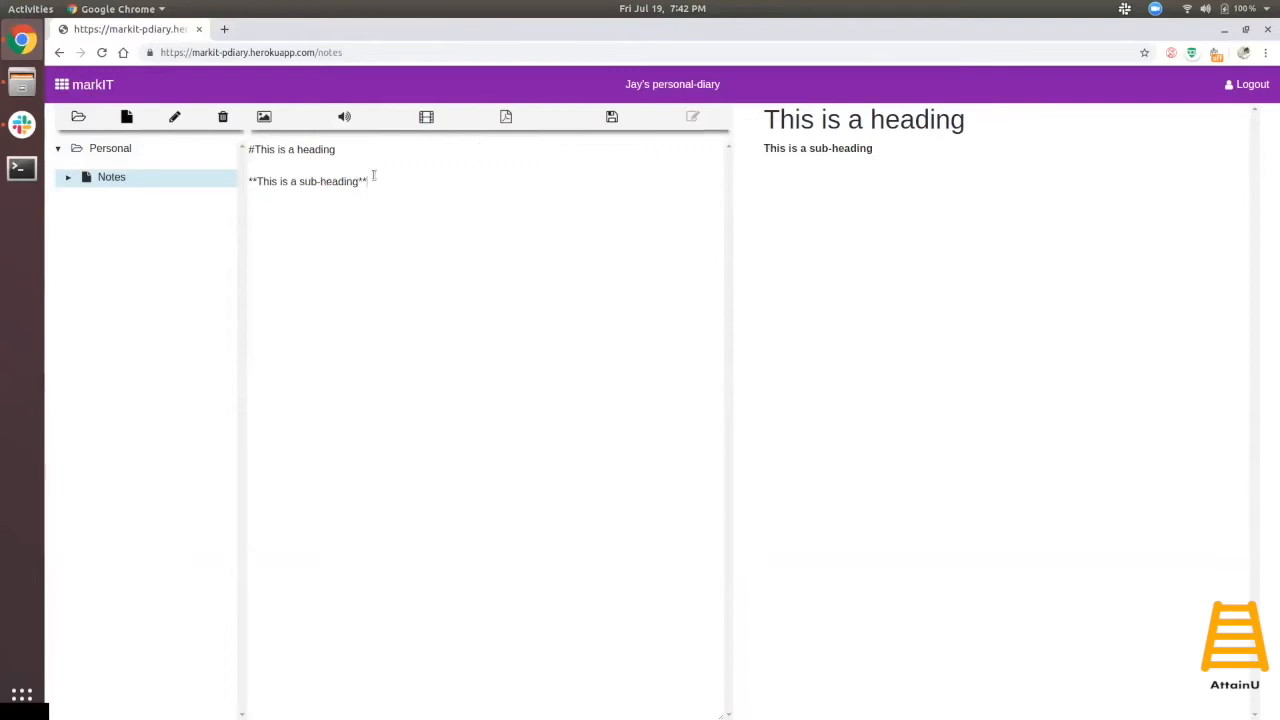
key(BackSpace)
key(BackSpace)
key(BackSpace)
key(BackSpace)
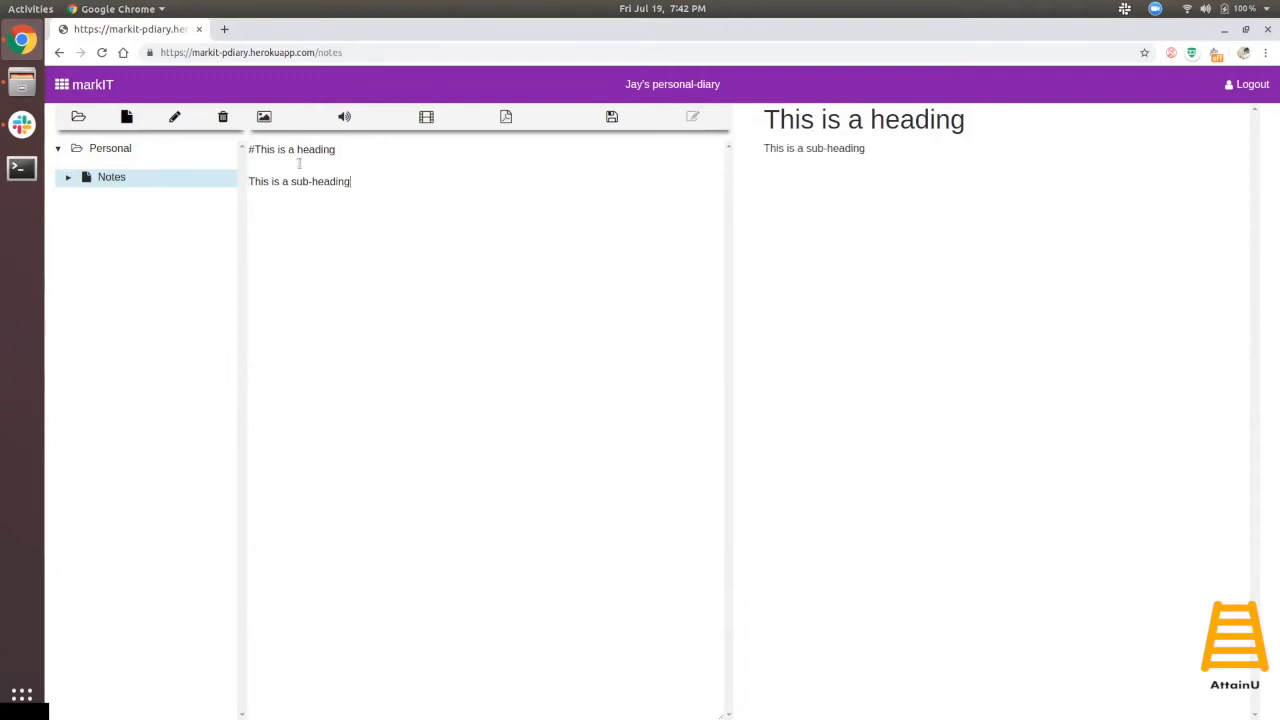
drag(360, 191, 246, 146)
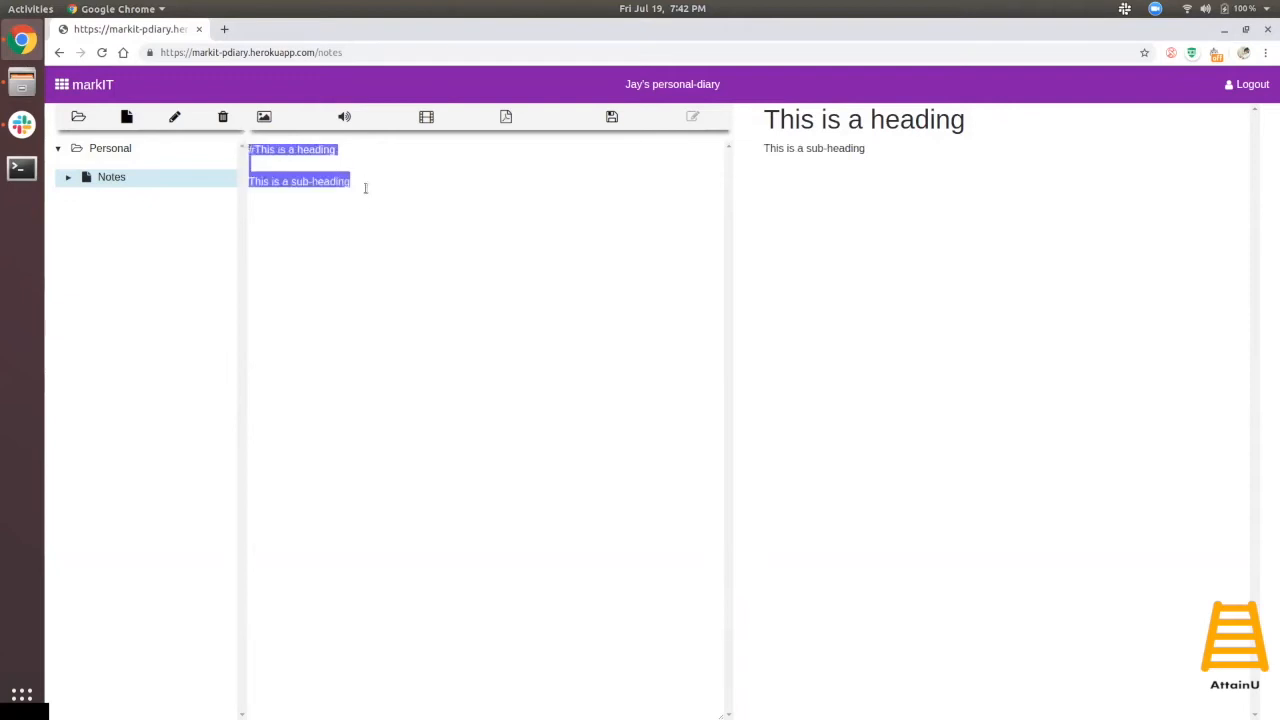
key(BackSpace)
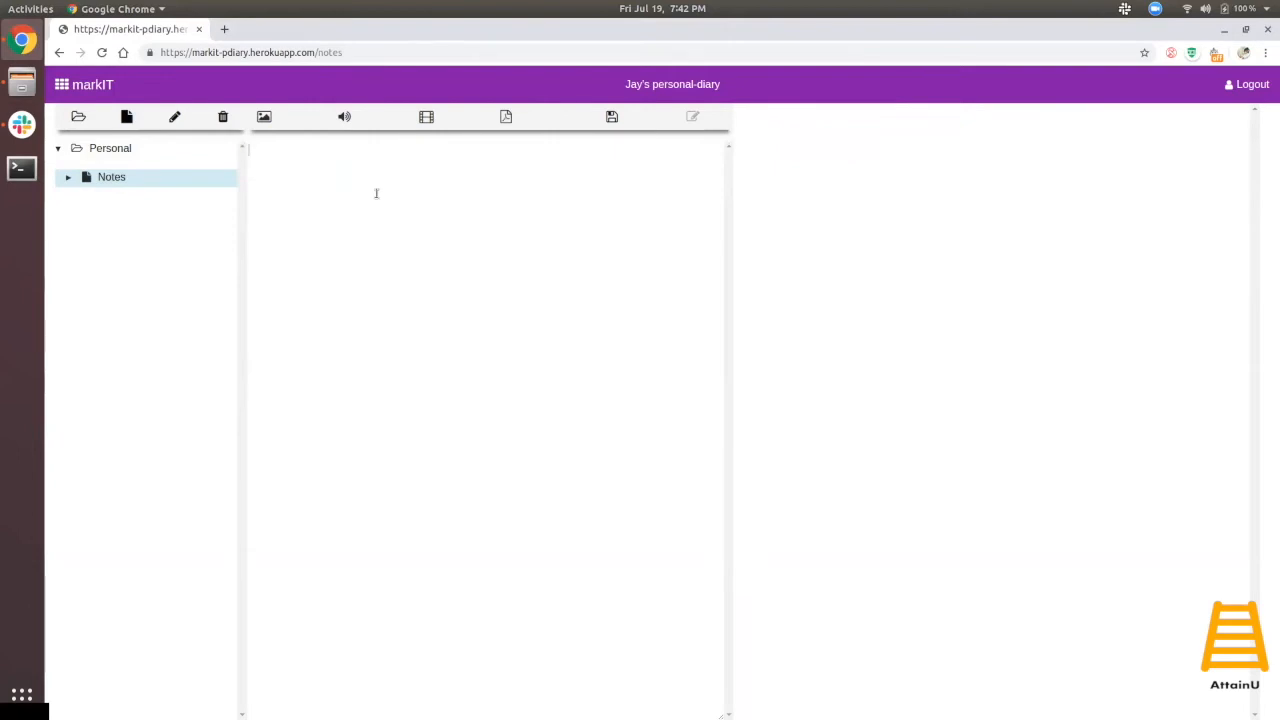
- Paste the Lorem Ipsum markdown document with its Sample images section into the note
key(ctrl+v)
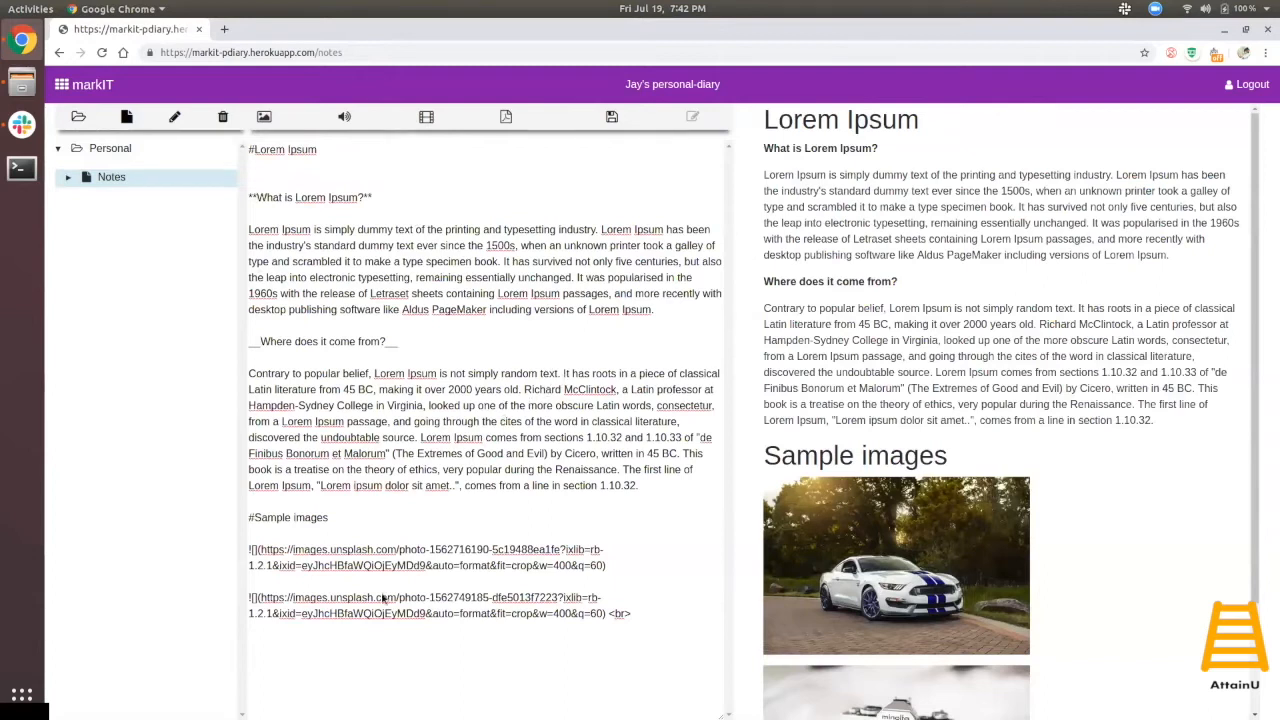
scroll(1256, 428, down, 2)
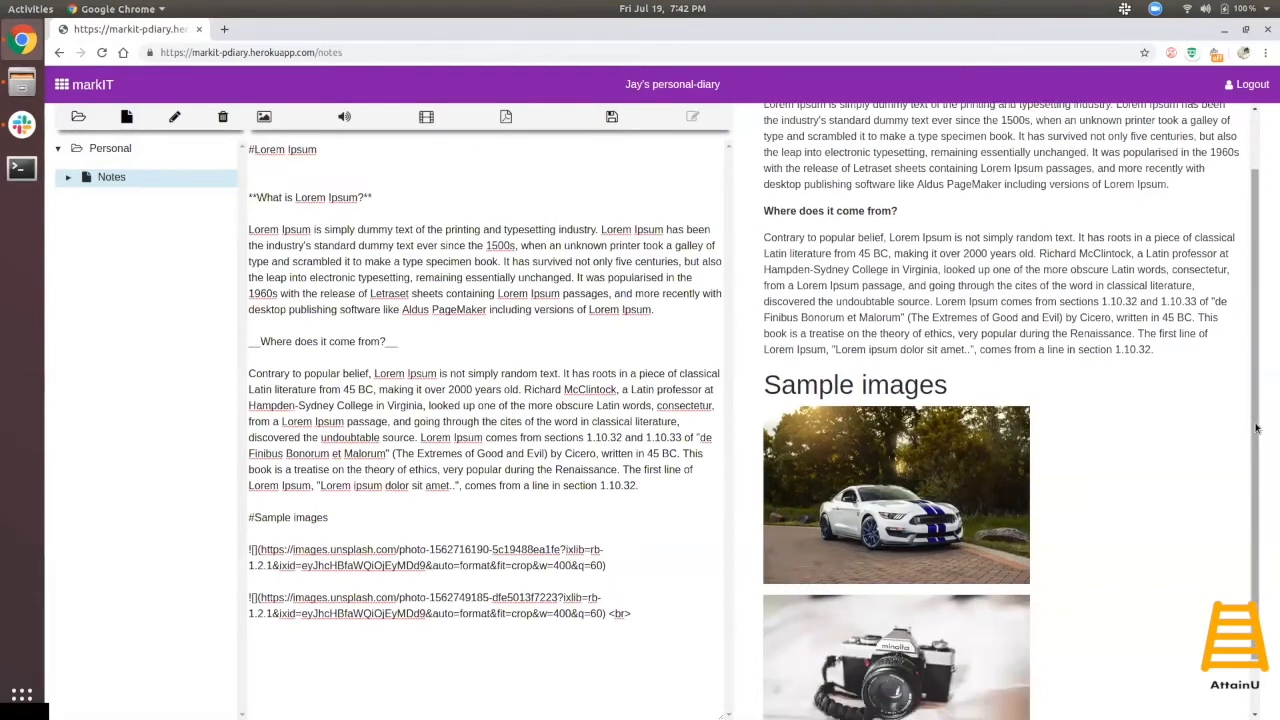
scroll(1256, 428, down, 1)
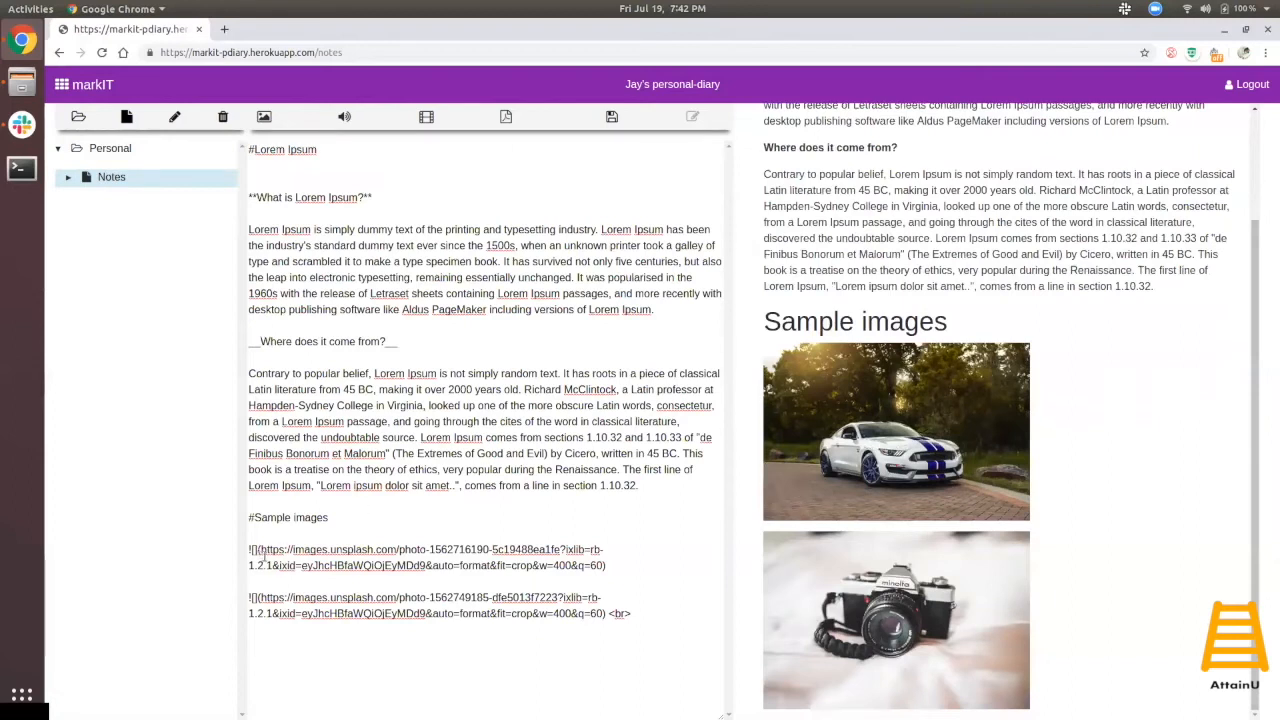
- Place the cursor right after the first image link in Sample images
drag(607, 566, 198, 549)
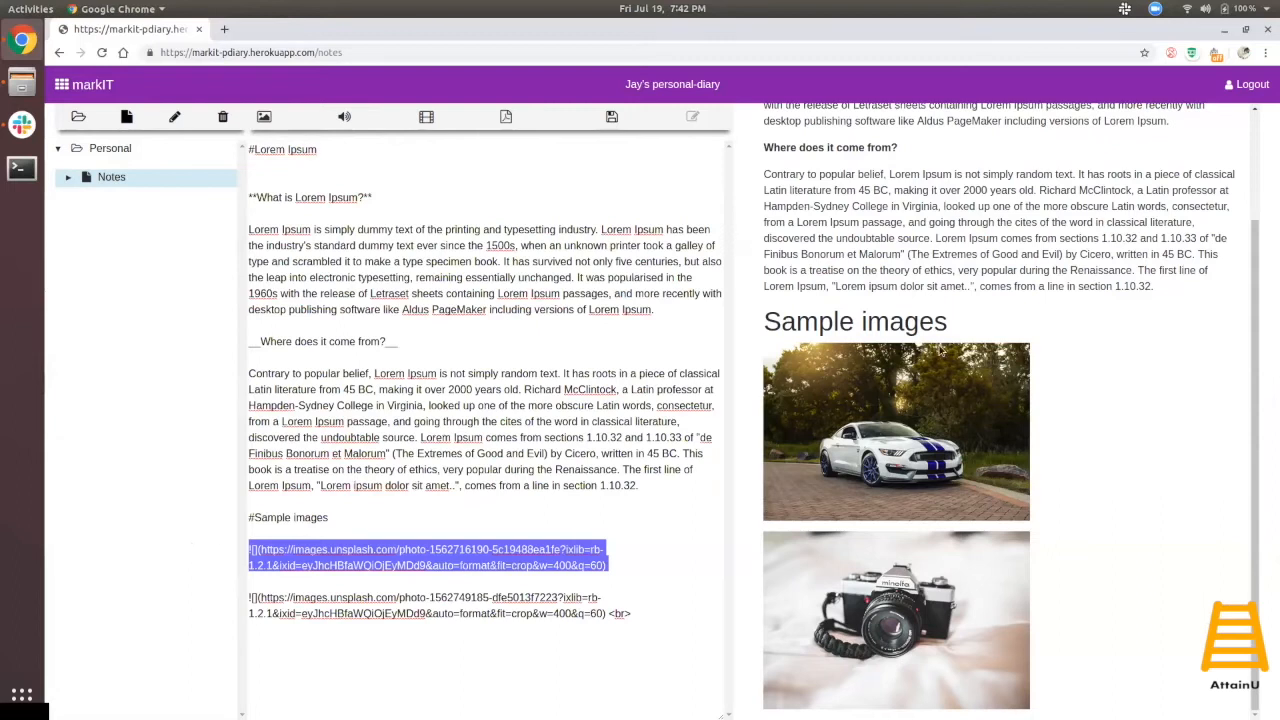
click(1099, 432)
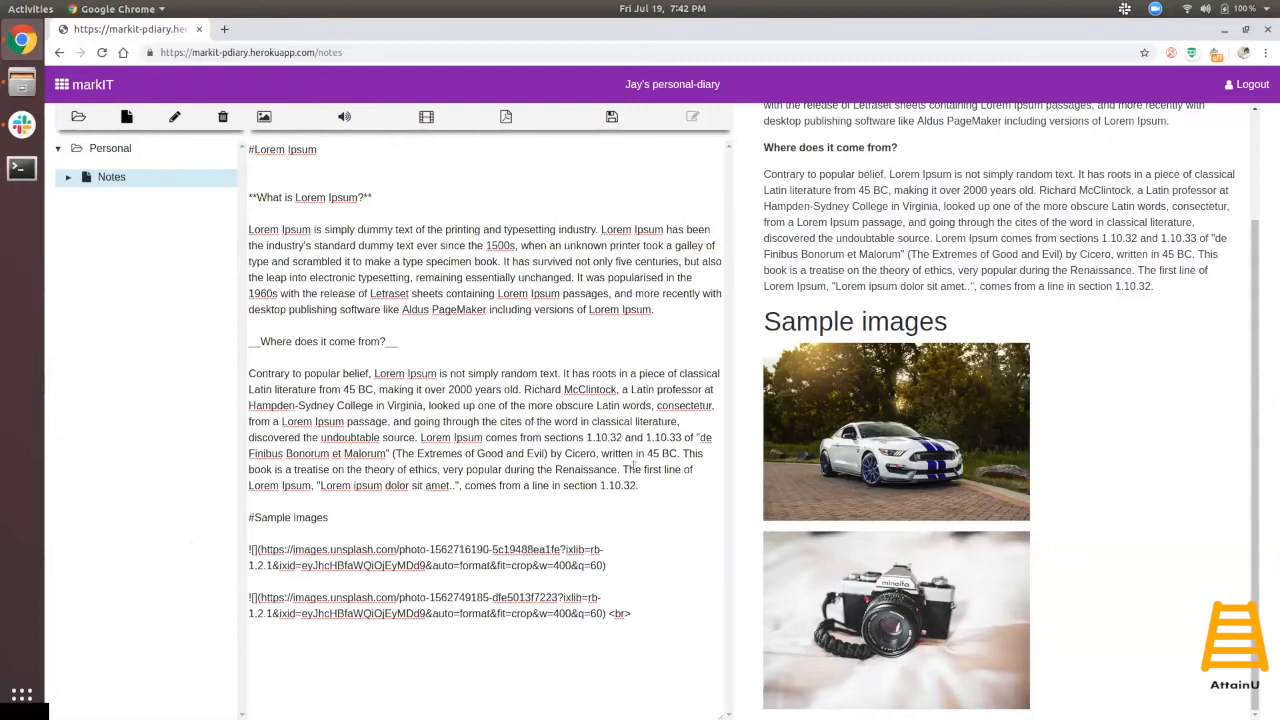
click(638, 615)
drag(605, 566, 200, 549)
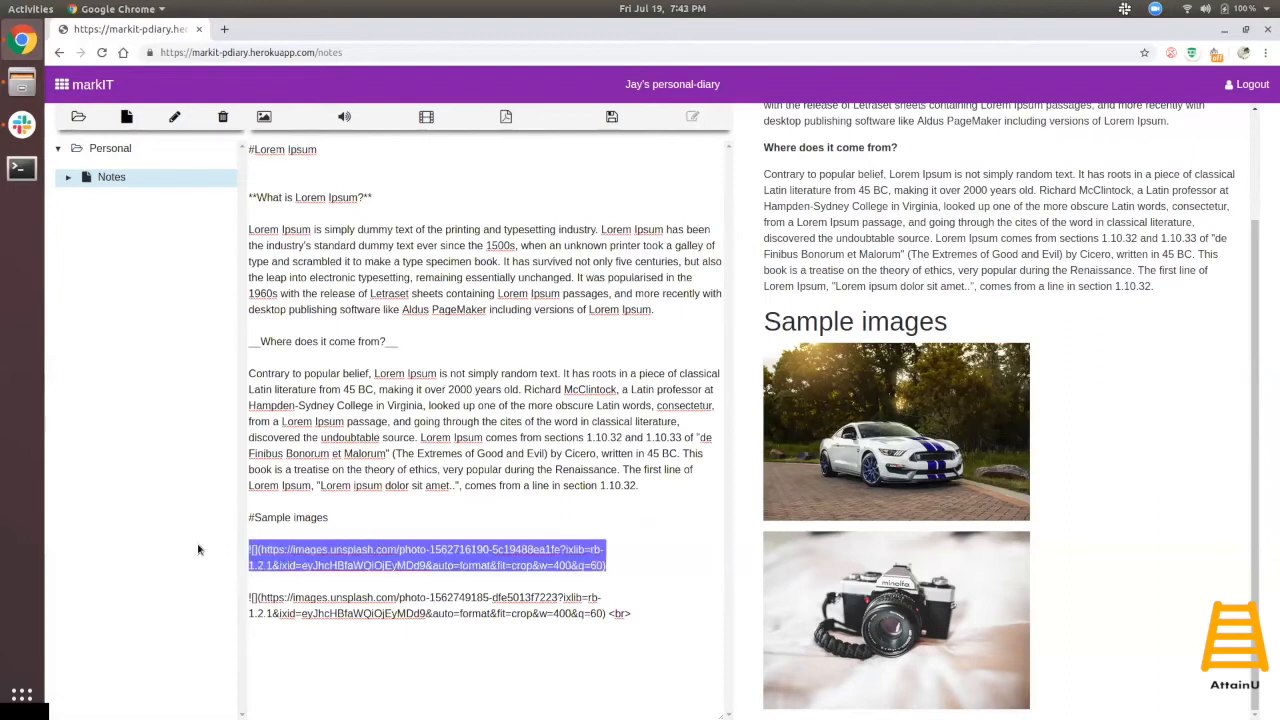
click(620, 576)
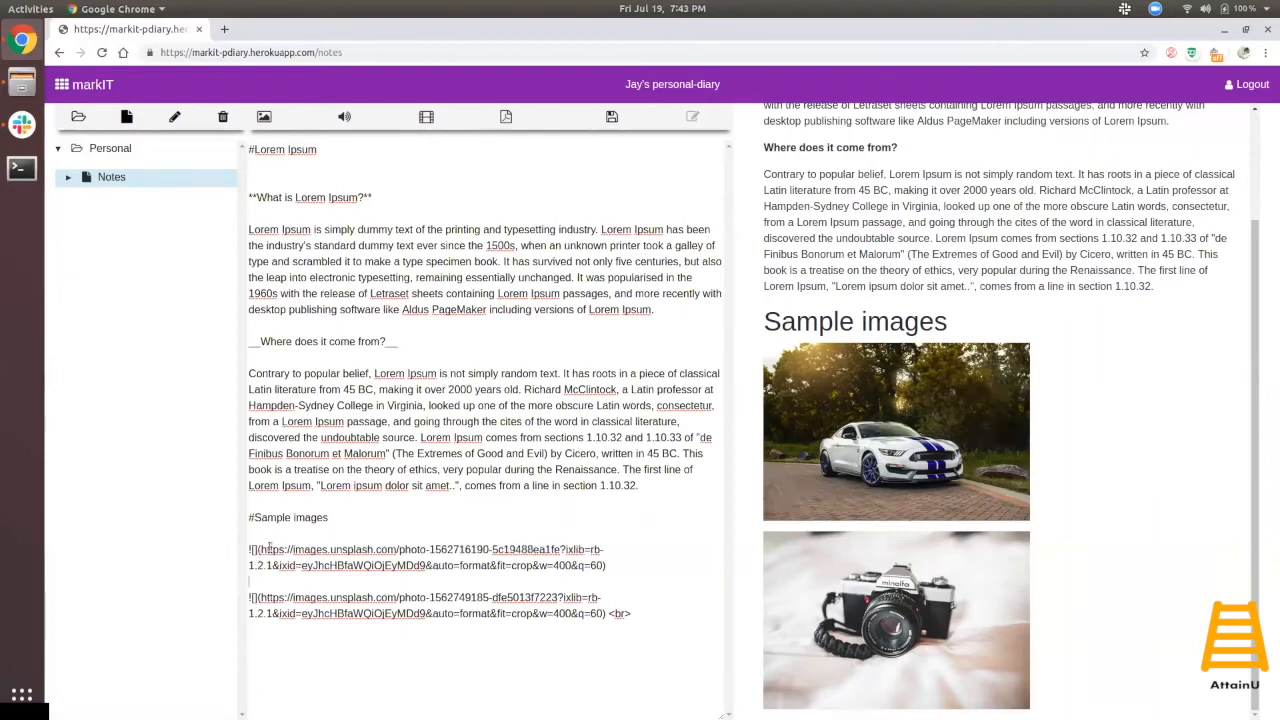
drag(250, 549, 625, 570)
click(645, 557)
- Insert the will-porada notebook-and-pen photo from Downloads as an image
click(264, 117)
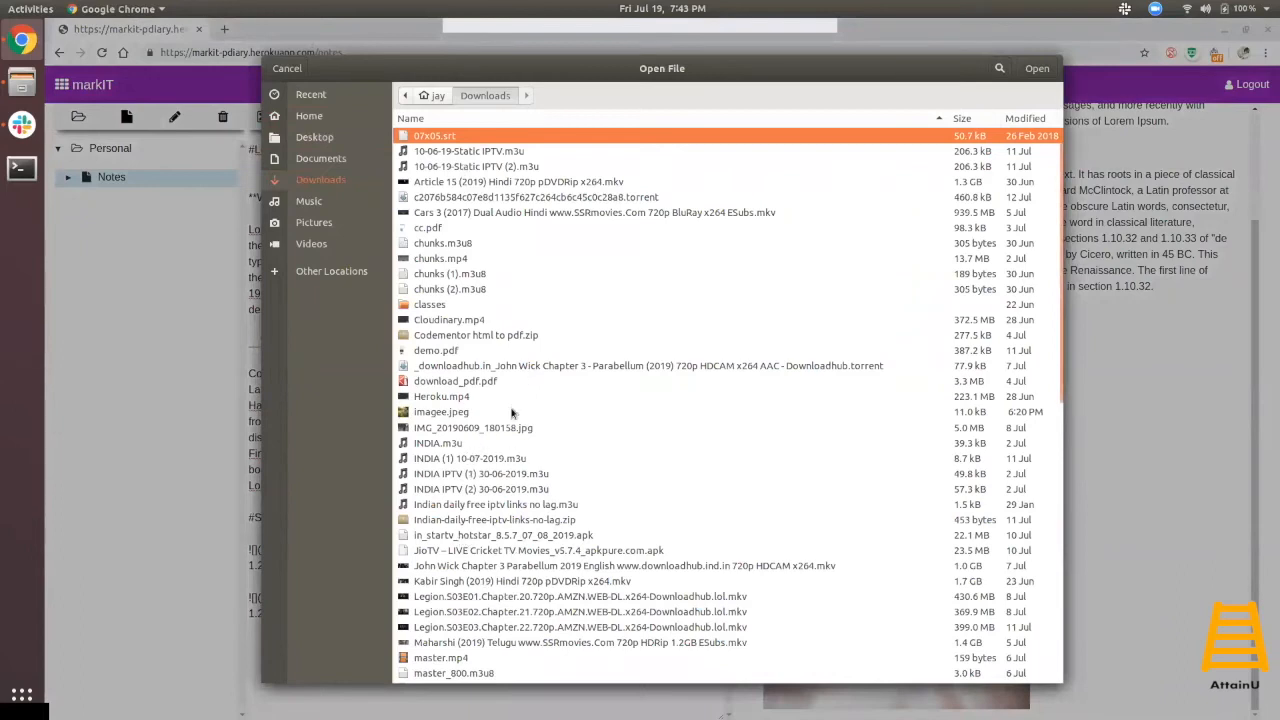
scroll(511, 412, down, 2)
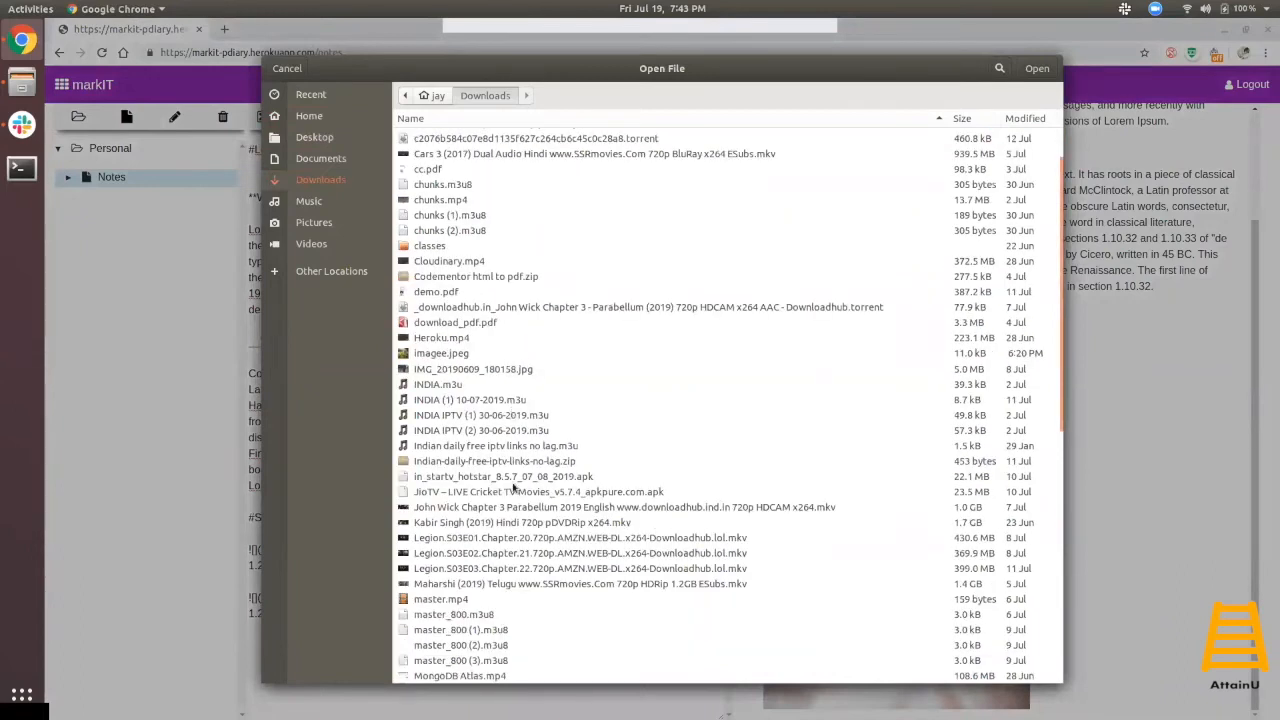
scroll(517, 538, down, 15)
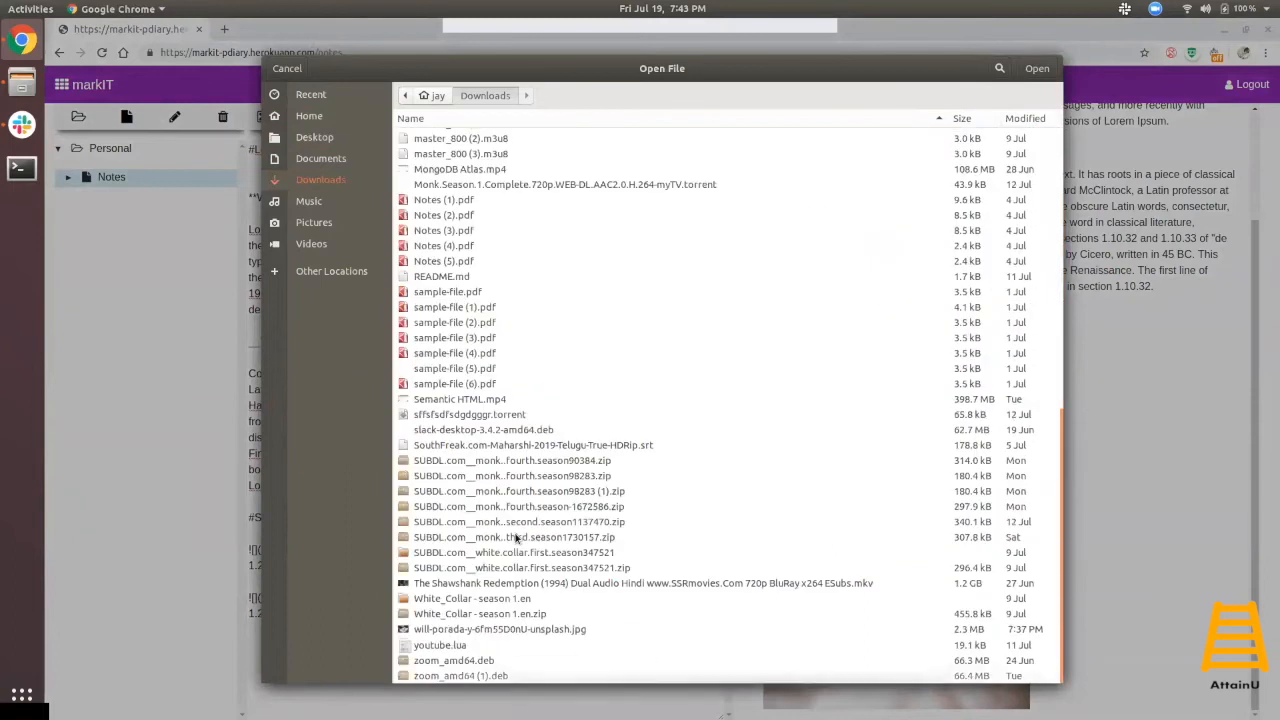
click(515, 630)
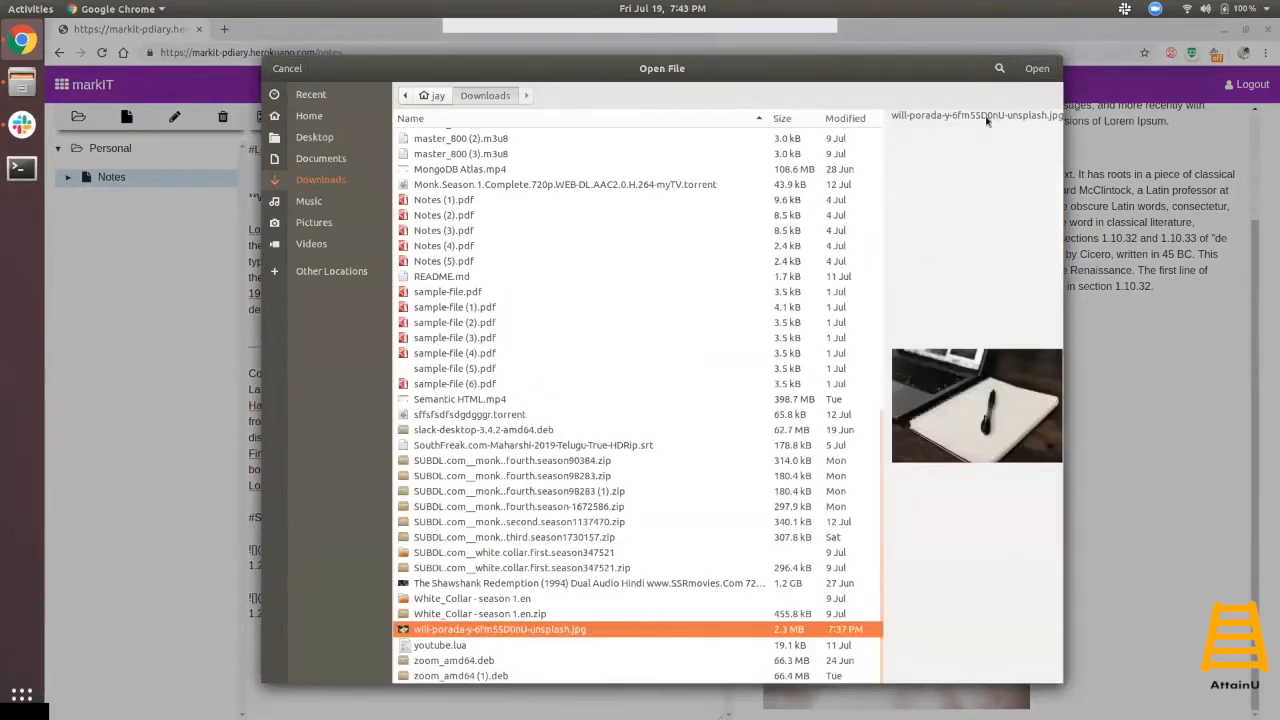
click(1036, 69)
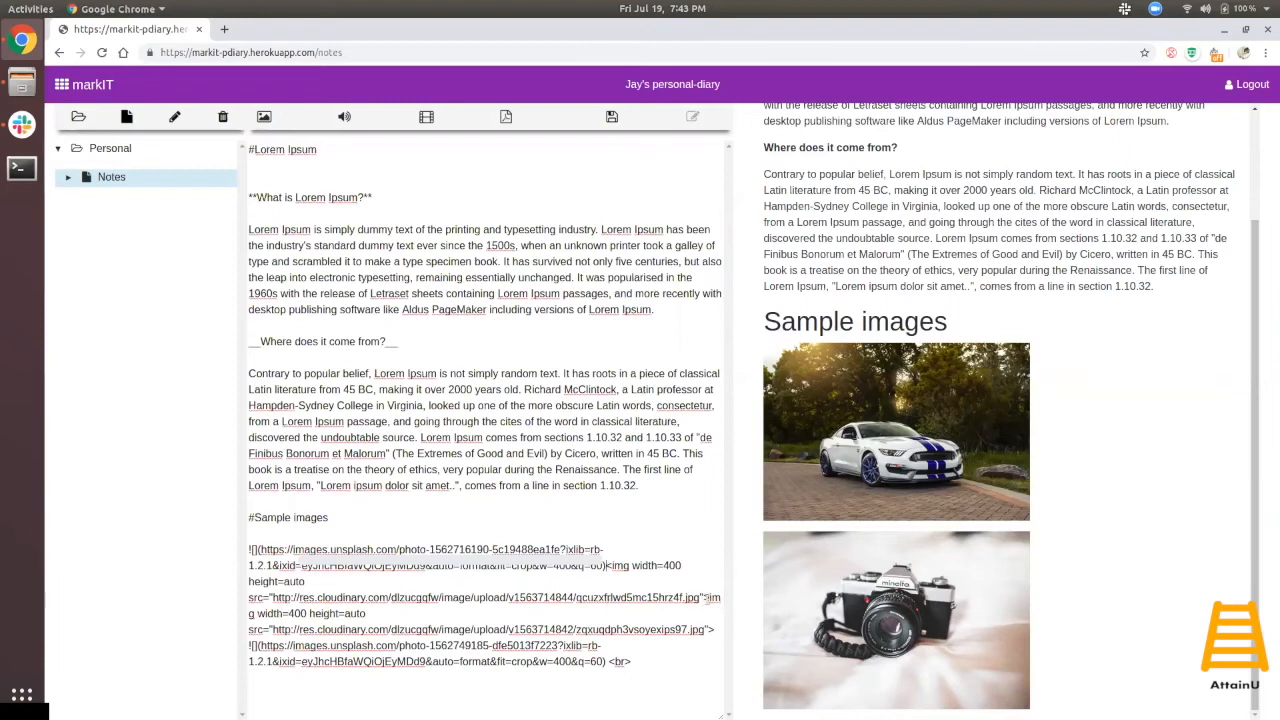
- Delete the duplicate width-400 img tag and check that the car, notebook and camera photos each appear once
drag(709, 597, 711, 625)
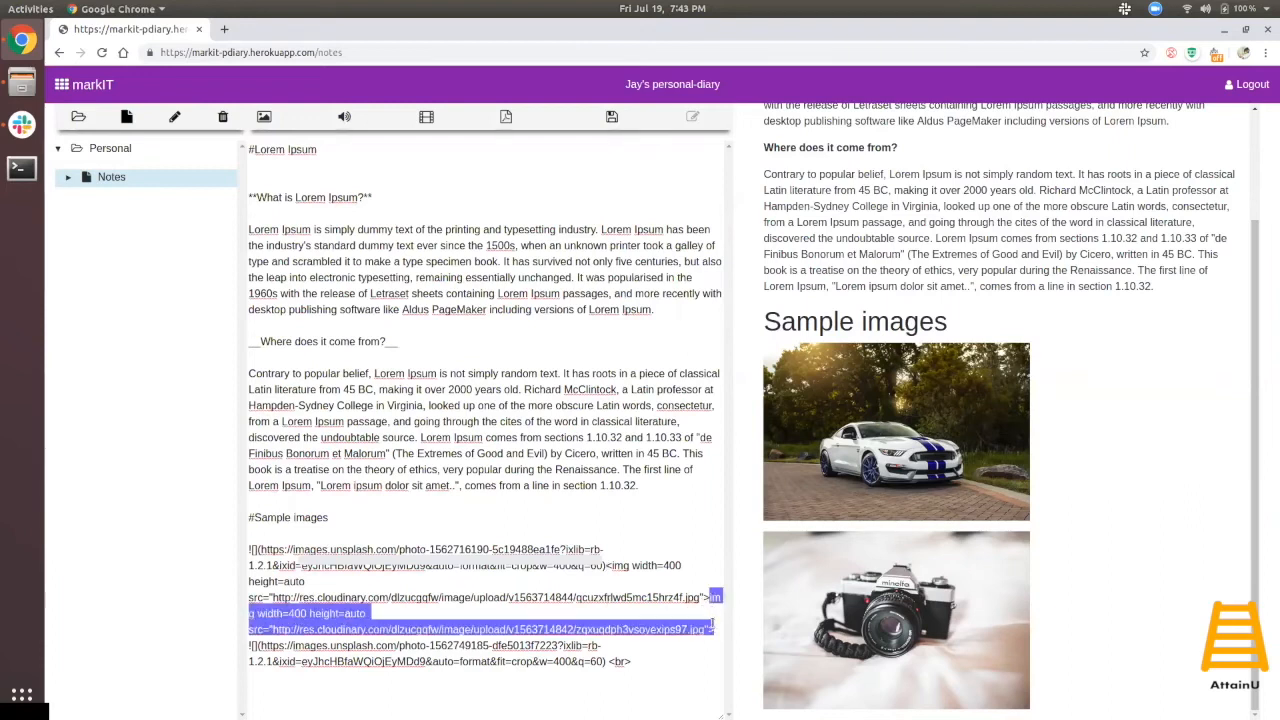
key(BackSpace)
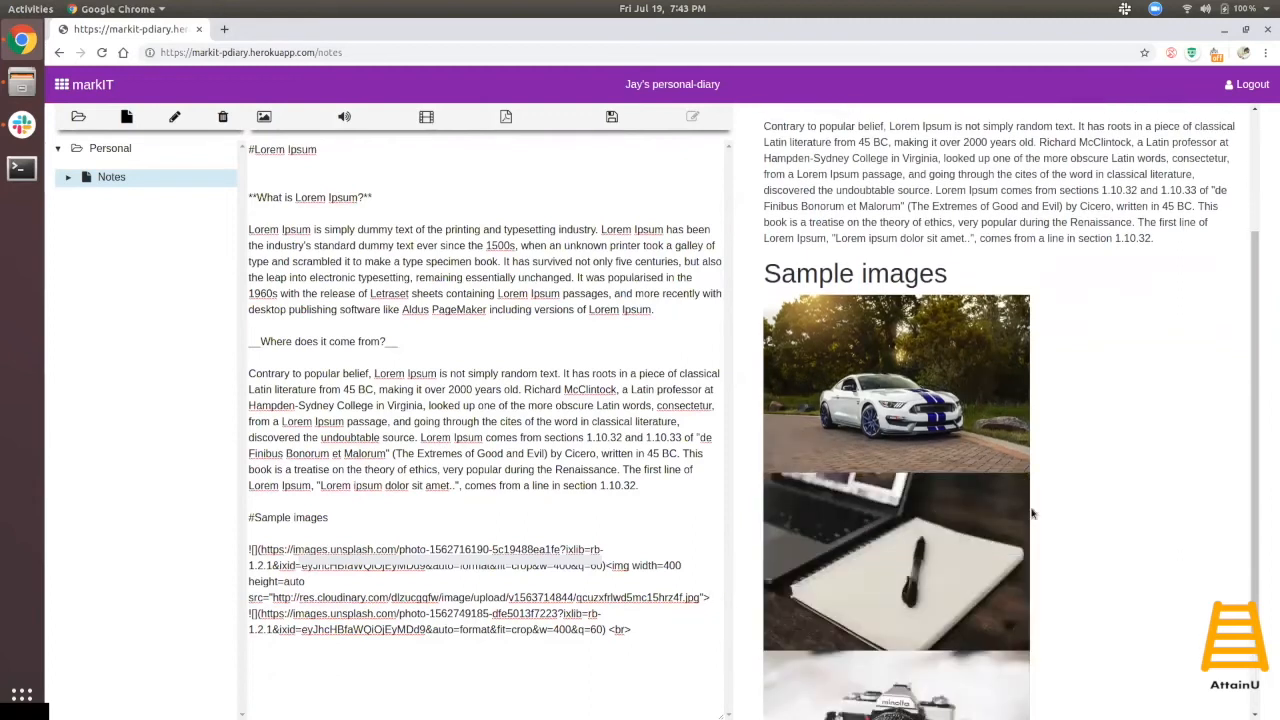
scroll(1078, 493, down, 1)
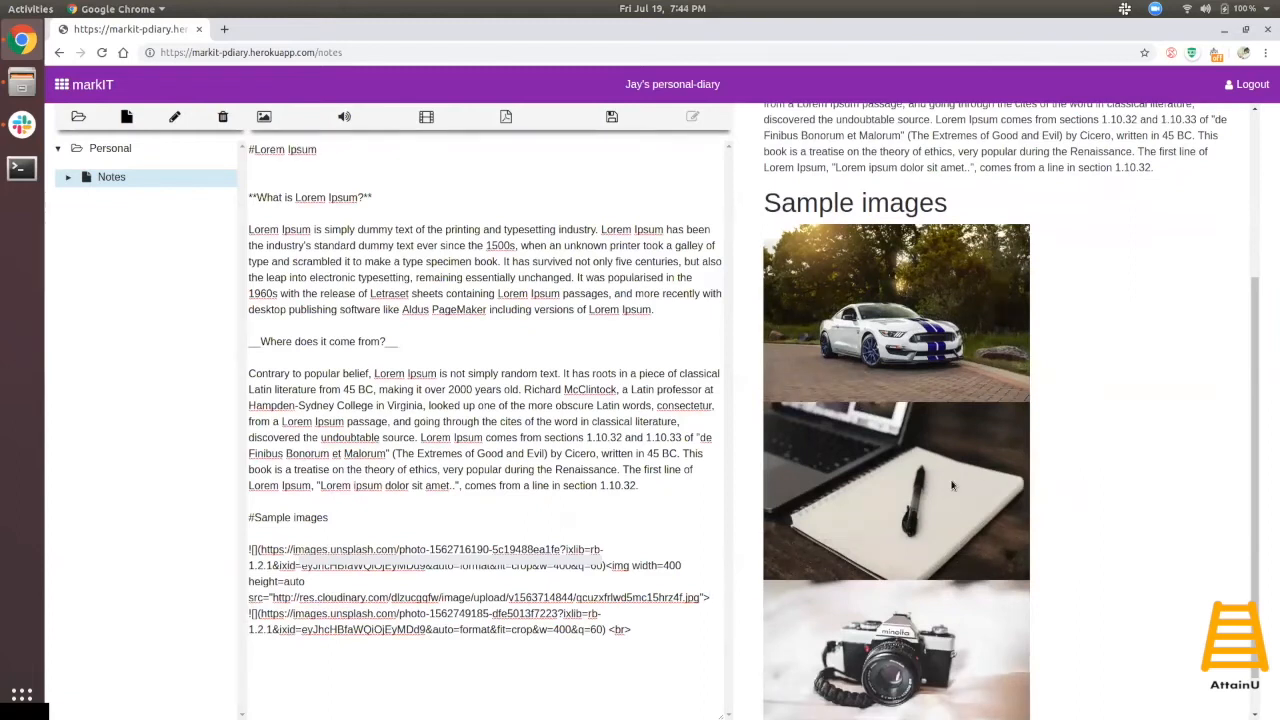
scroll(955, 486, down, 1)
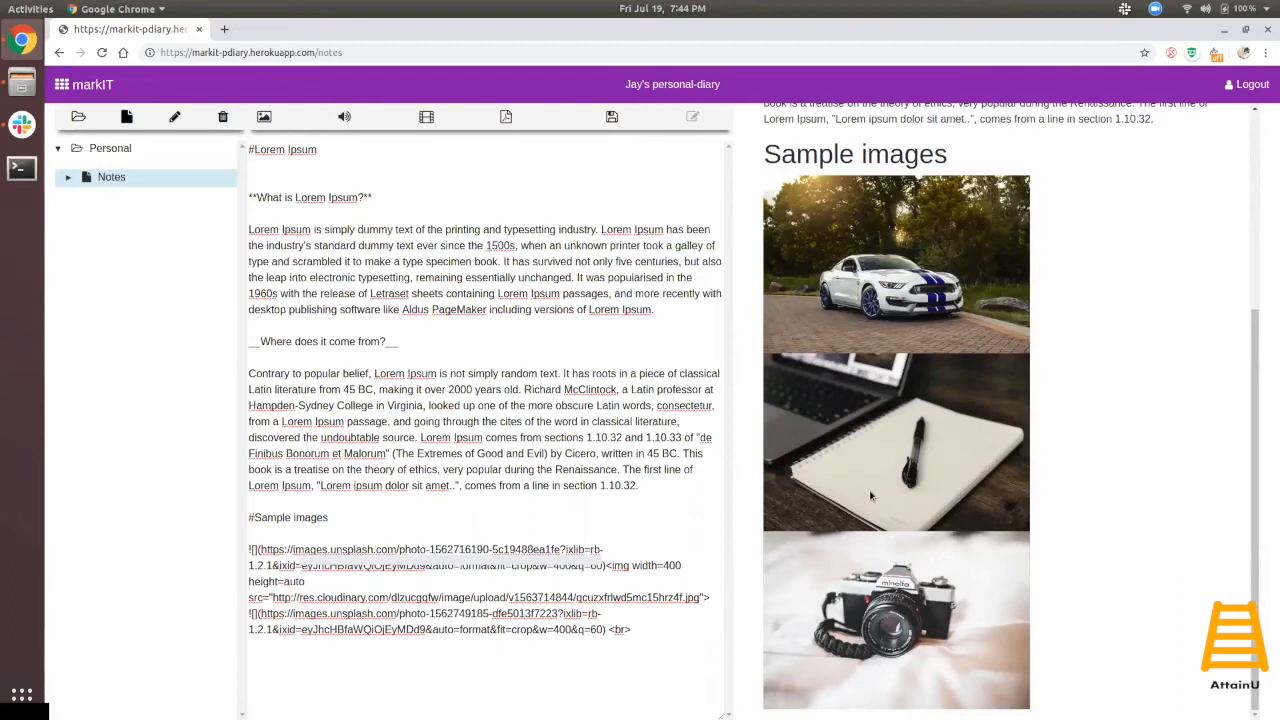
scroll(870, 492, up, 5)
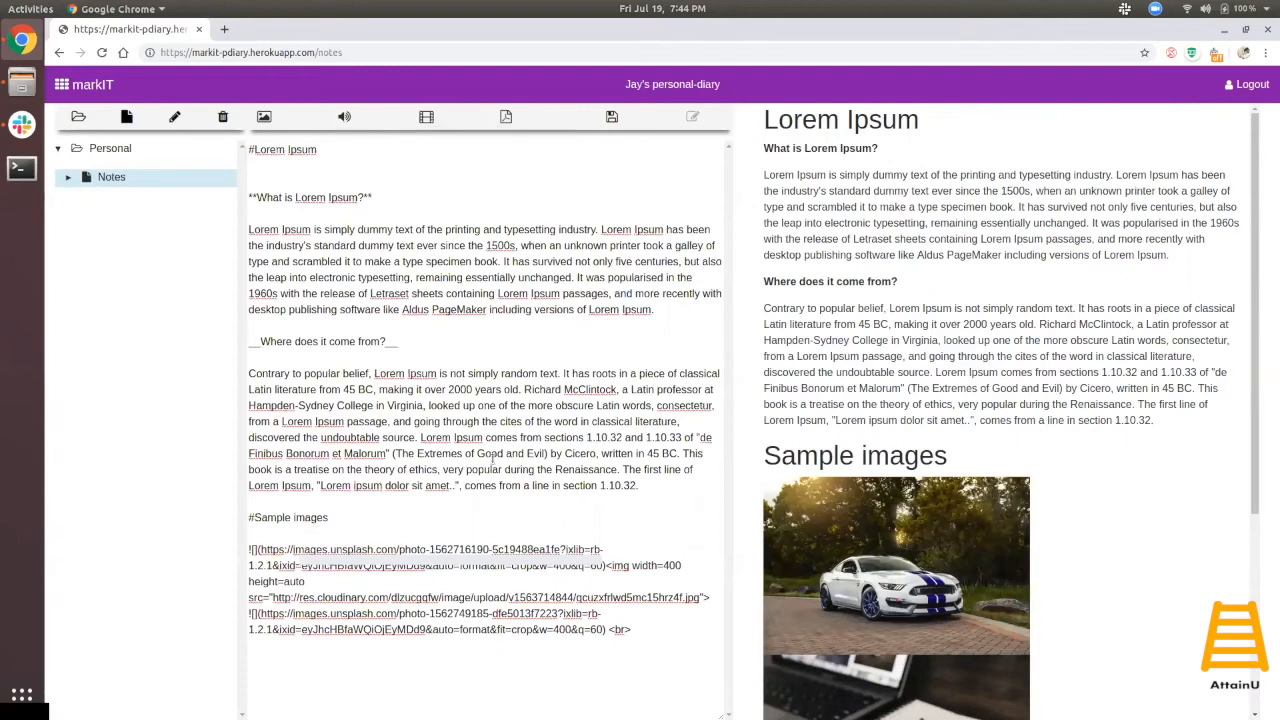
scroll(1148, 583, down, 5)
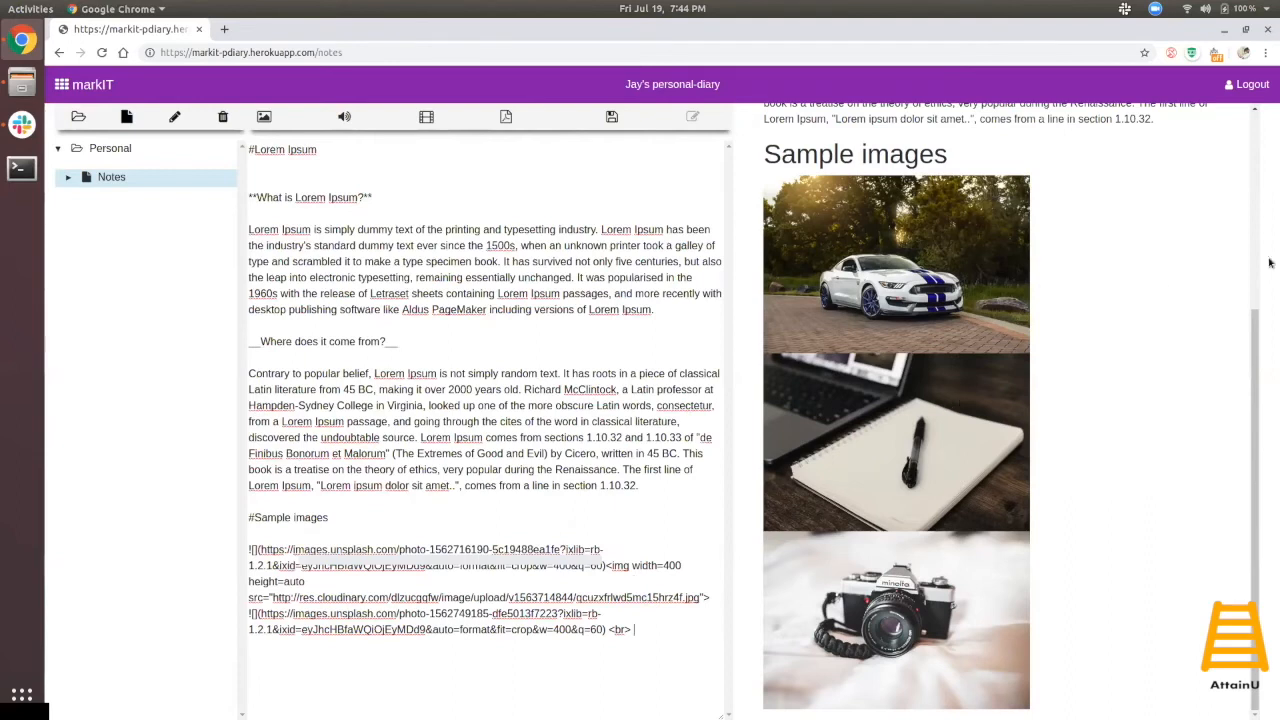
drag(1258, 416, 1229, 508)
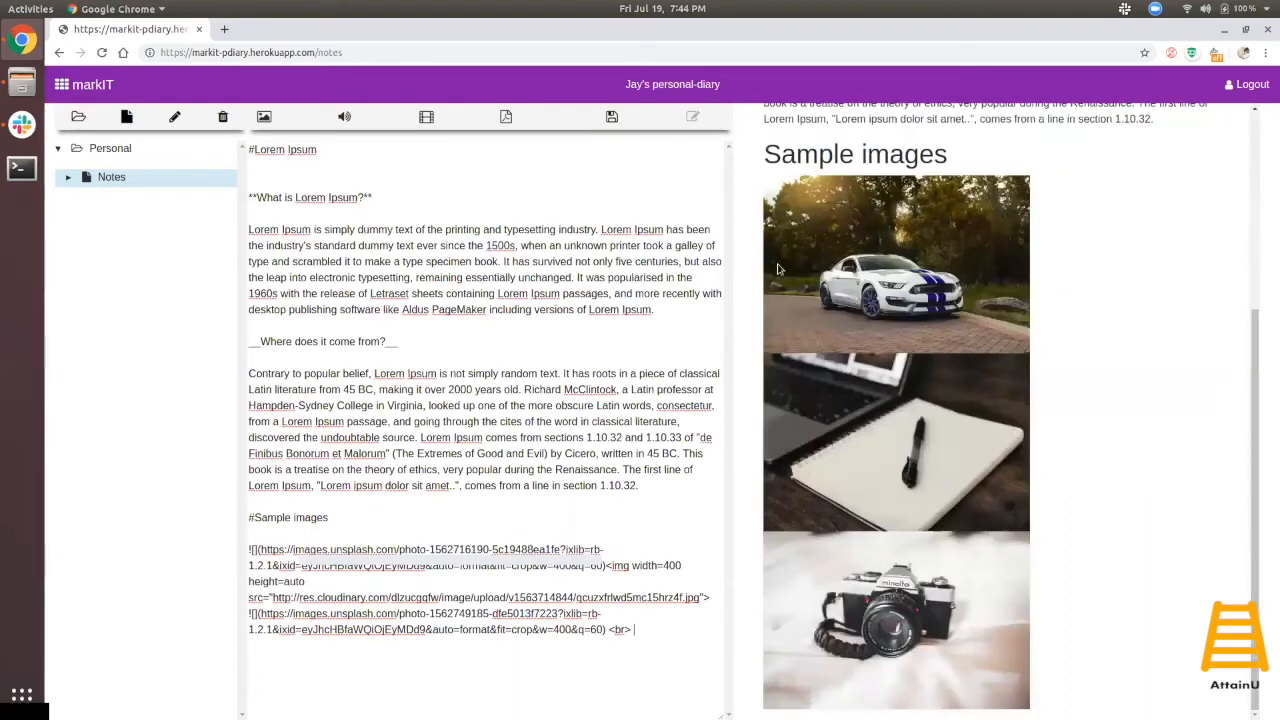
- Save the note, then start exporting it to PDF
click(611, 118)
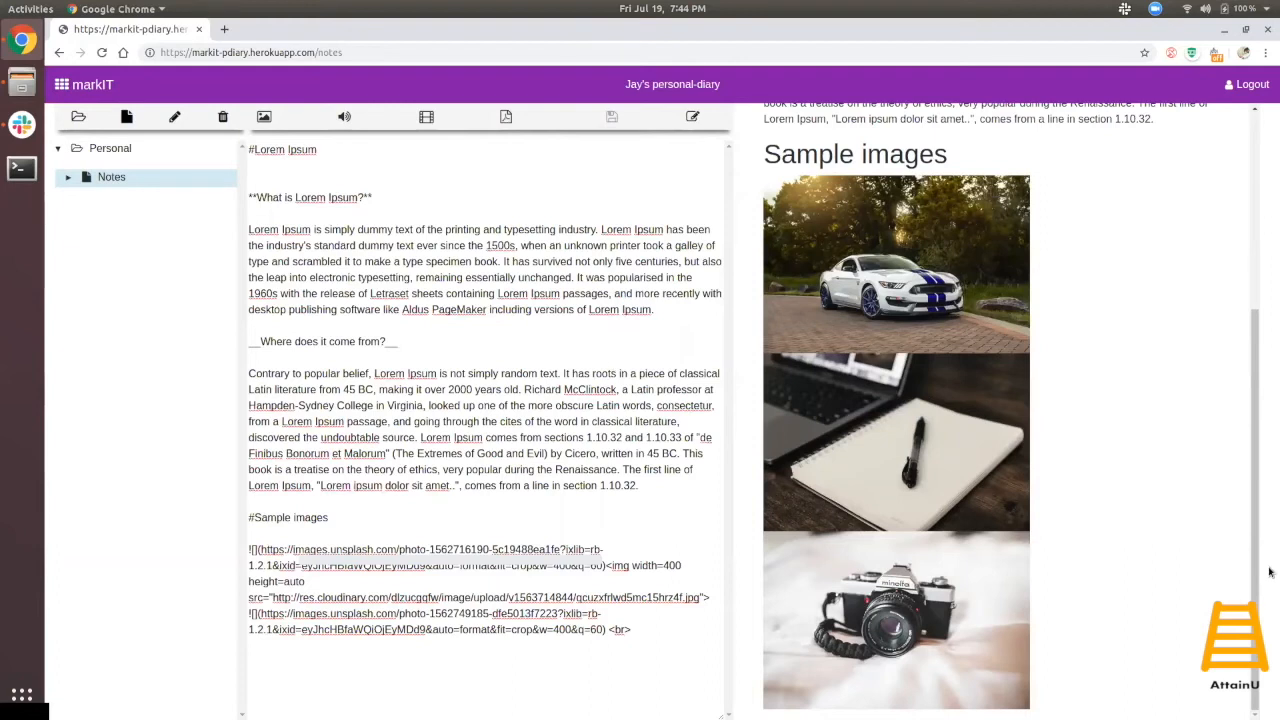
drag(1256, 582, 1234, 686)
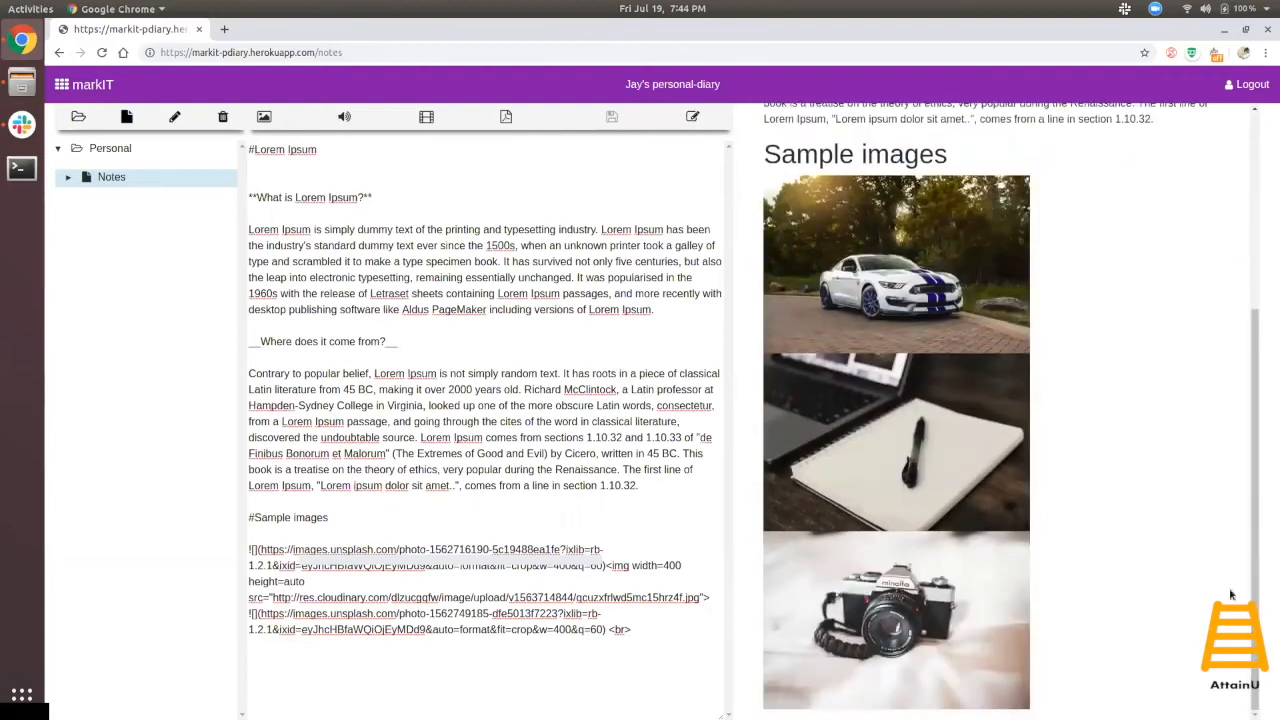
click(505, 116)
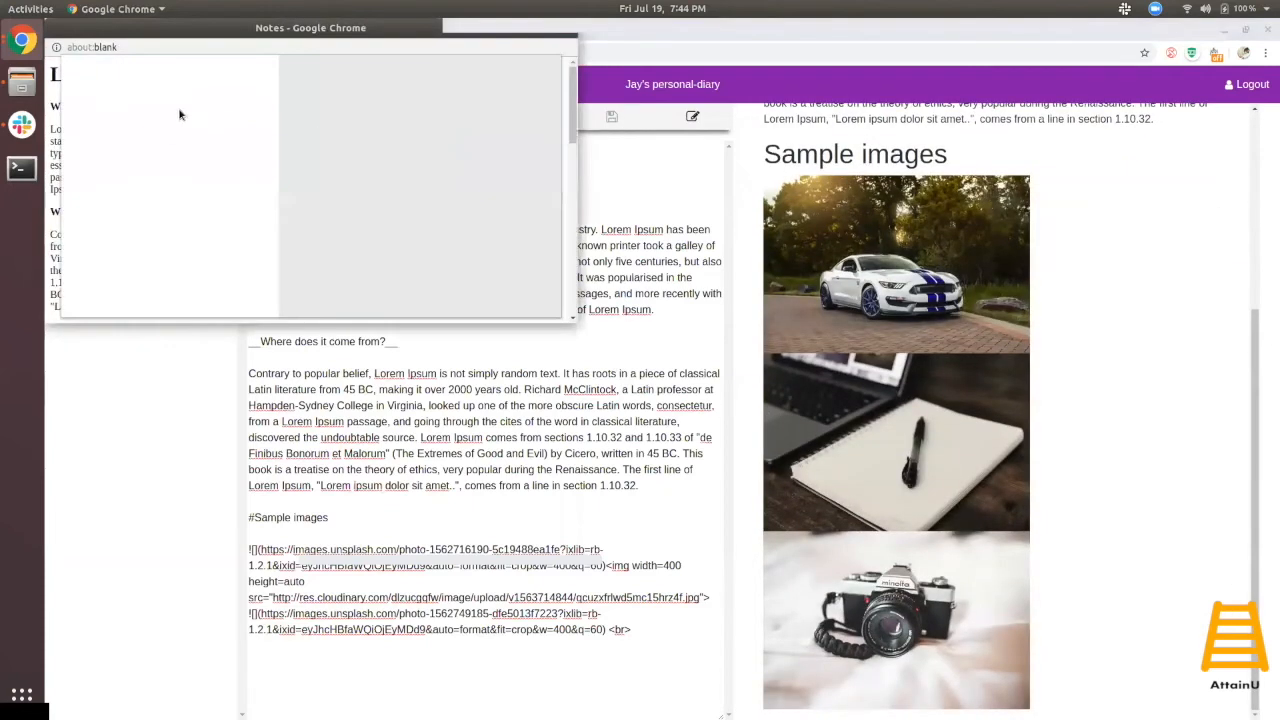
- Save the note as Notes.pdf in Downloads using Save as PDF, then view Downloads in Files
click(221, 171)
click(208, 185)
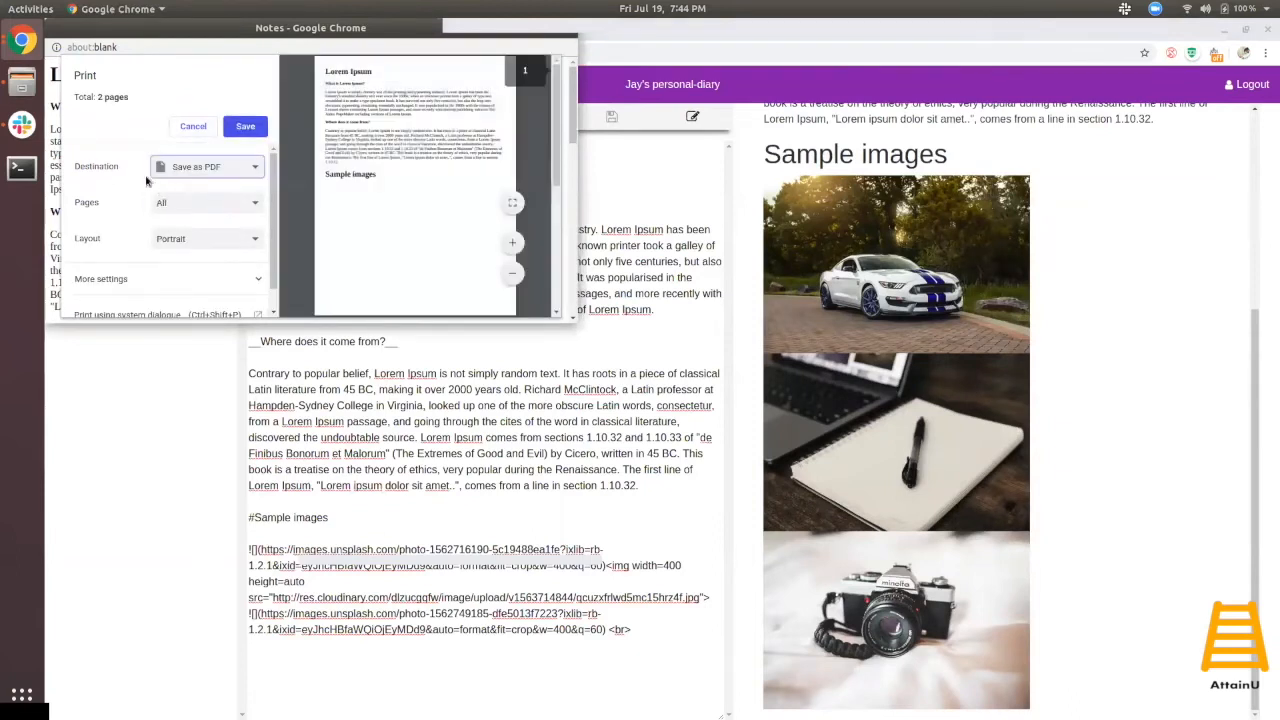
click(244, 127)
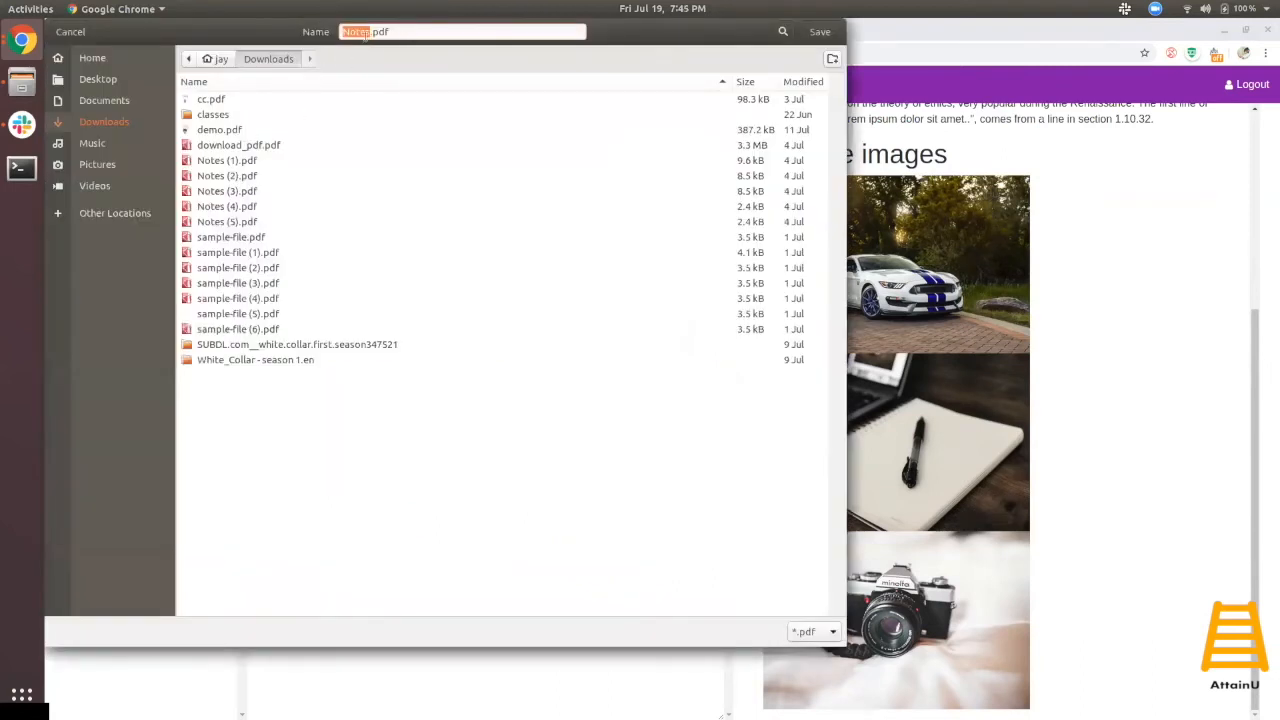
click(370, 31)
click(818, 33)
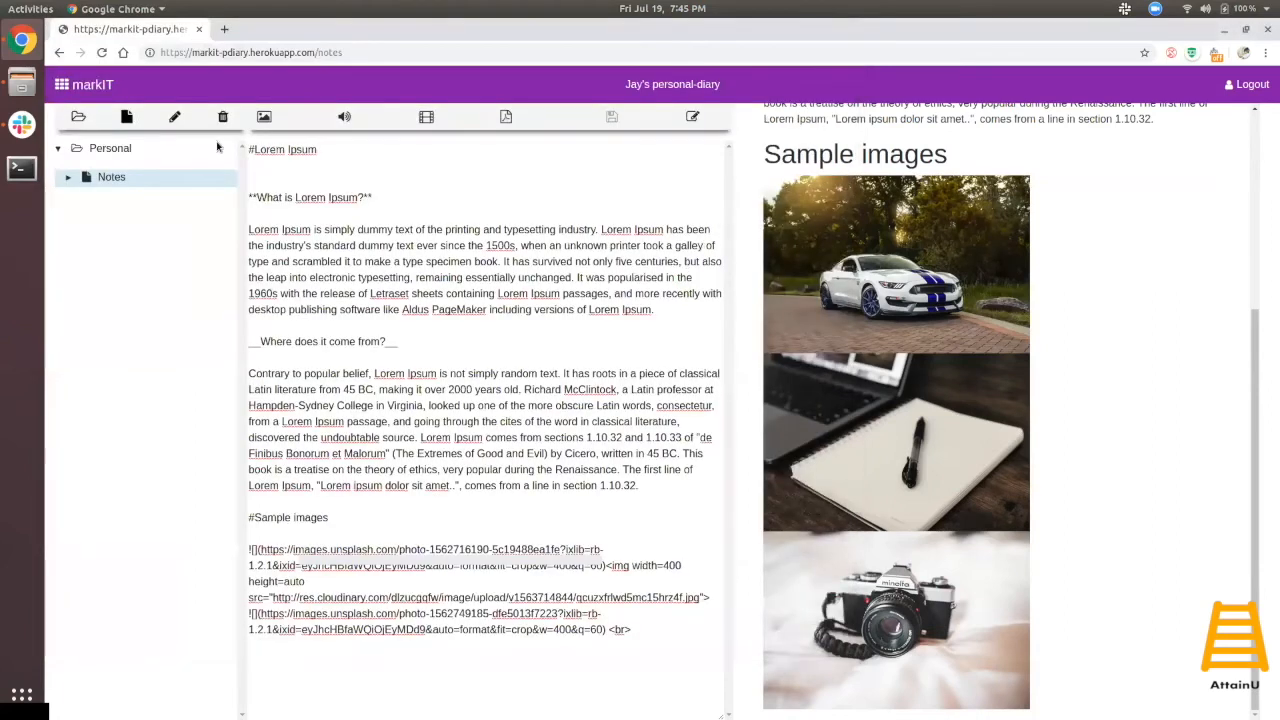
click(21, 85)
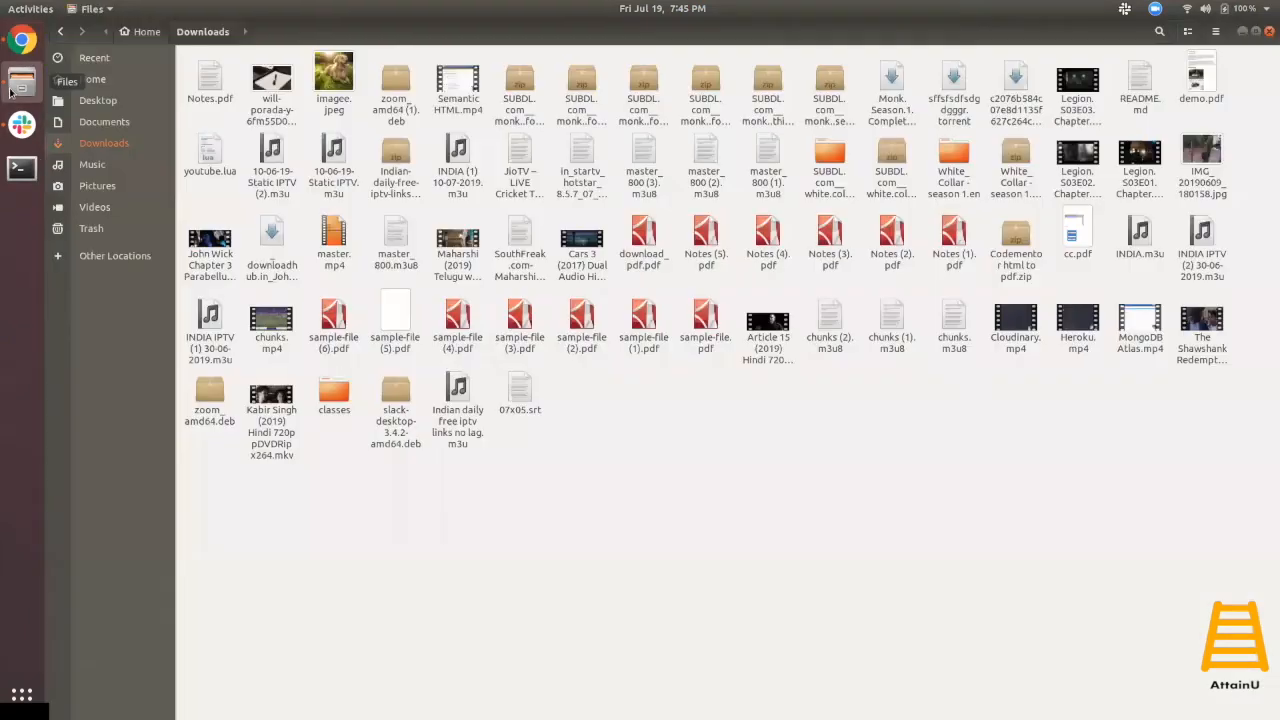
double_click(214, 92)
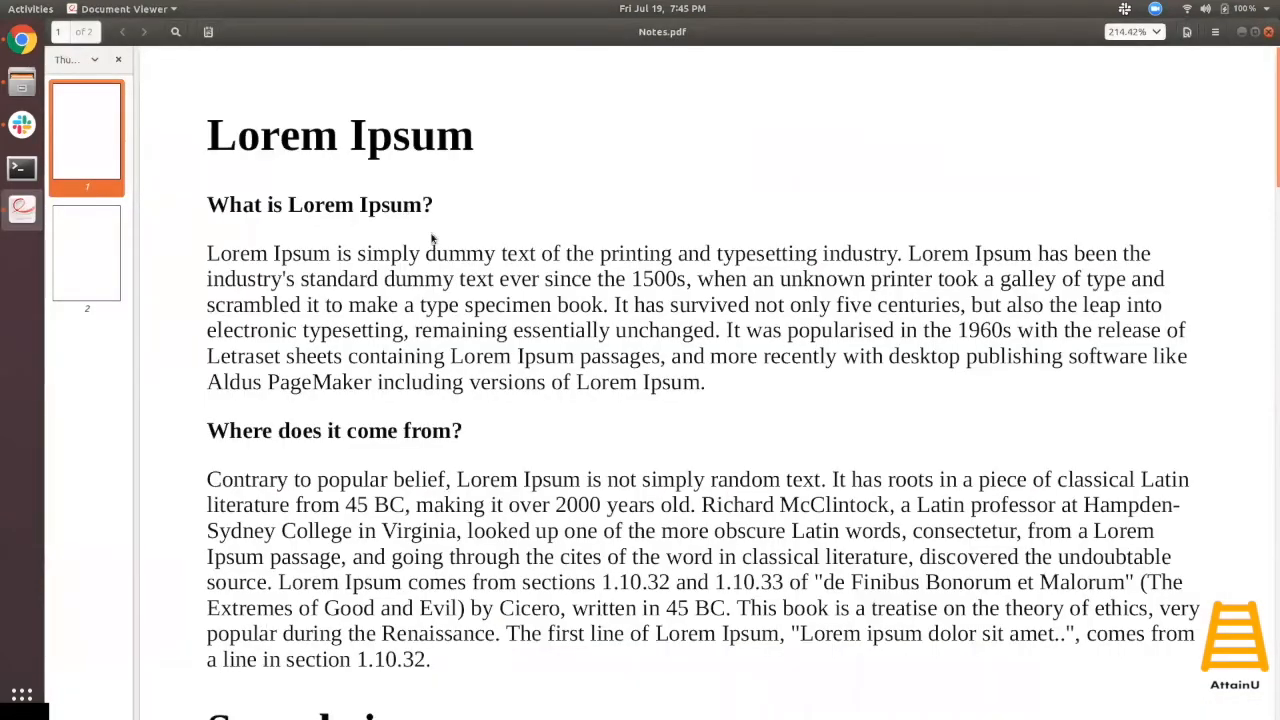
click(1152, 32)
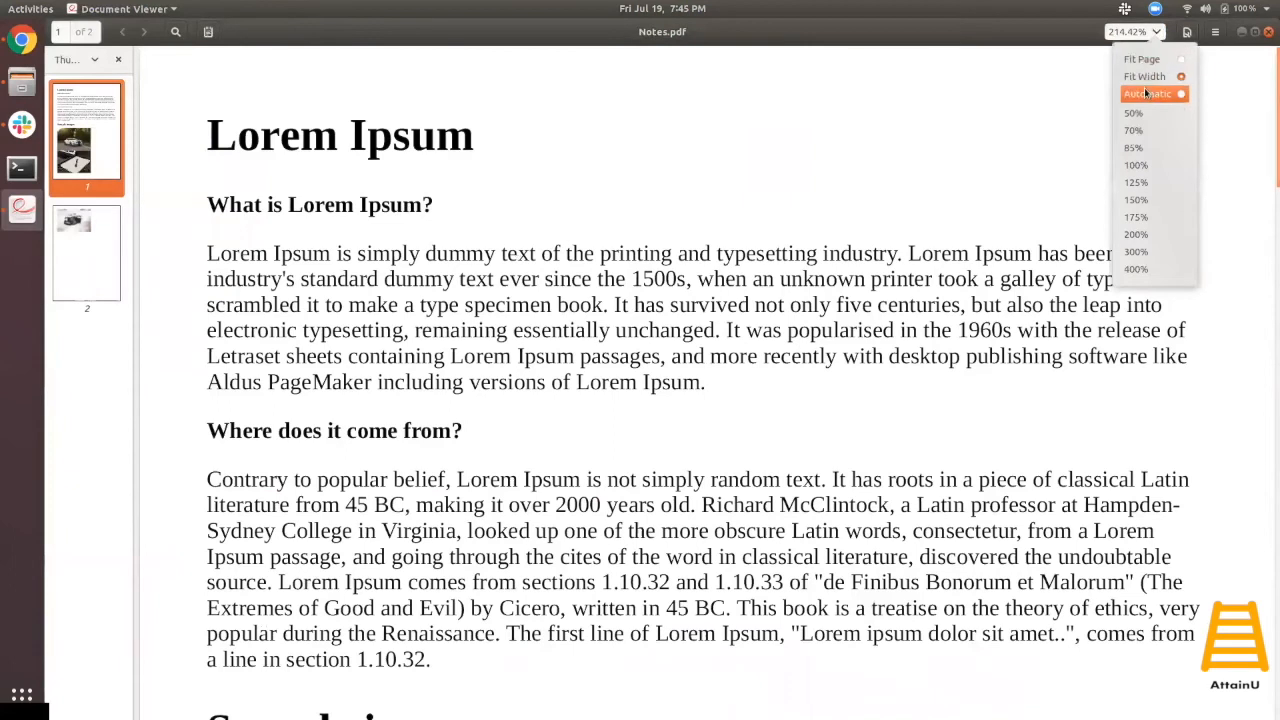
click(1136, 165)
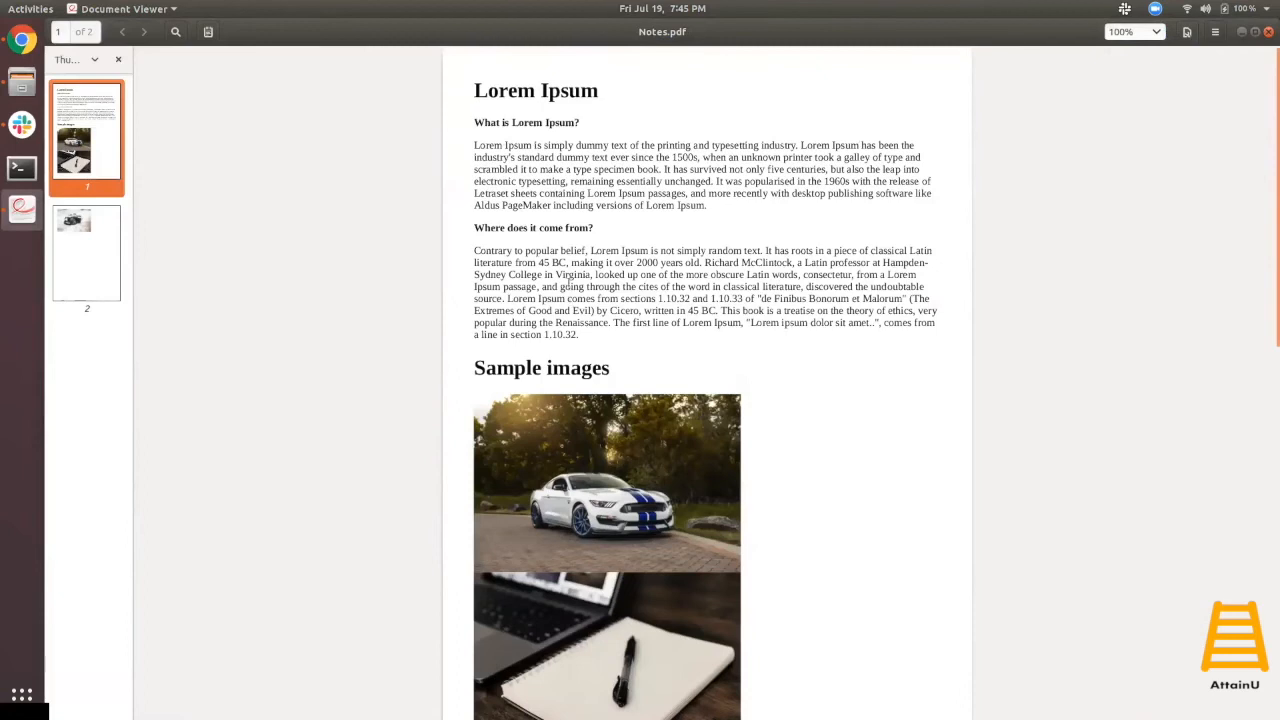
scroll(713, 428, down, 1)
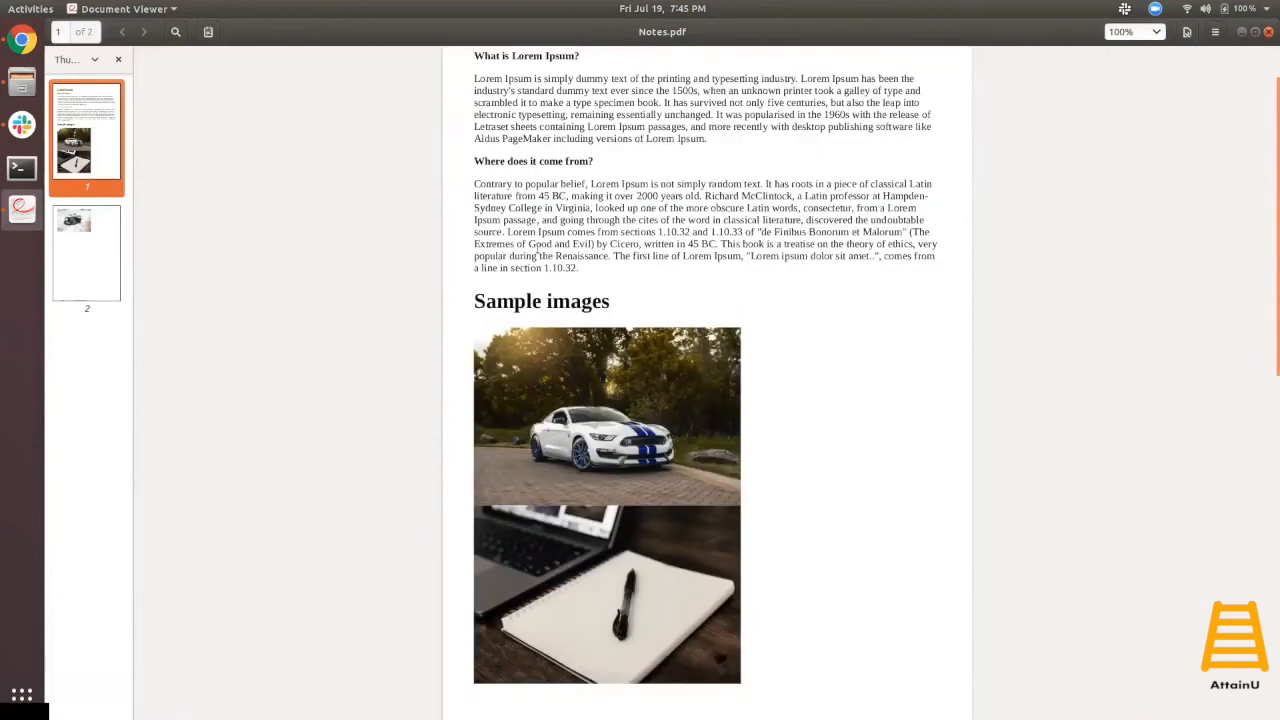
scroll(600, 440, down, 4)
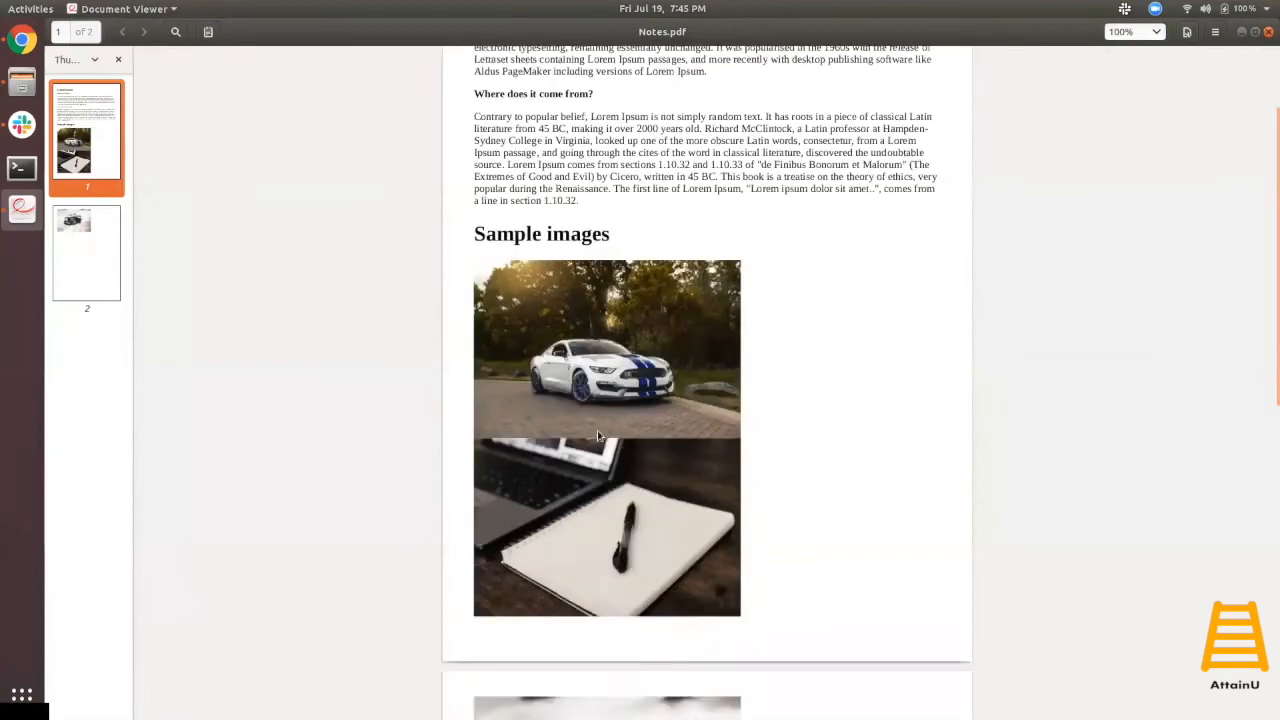
scroll(599, 441, down, 4)
scroll(628, 525, up, 9)
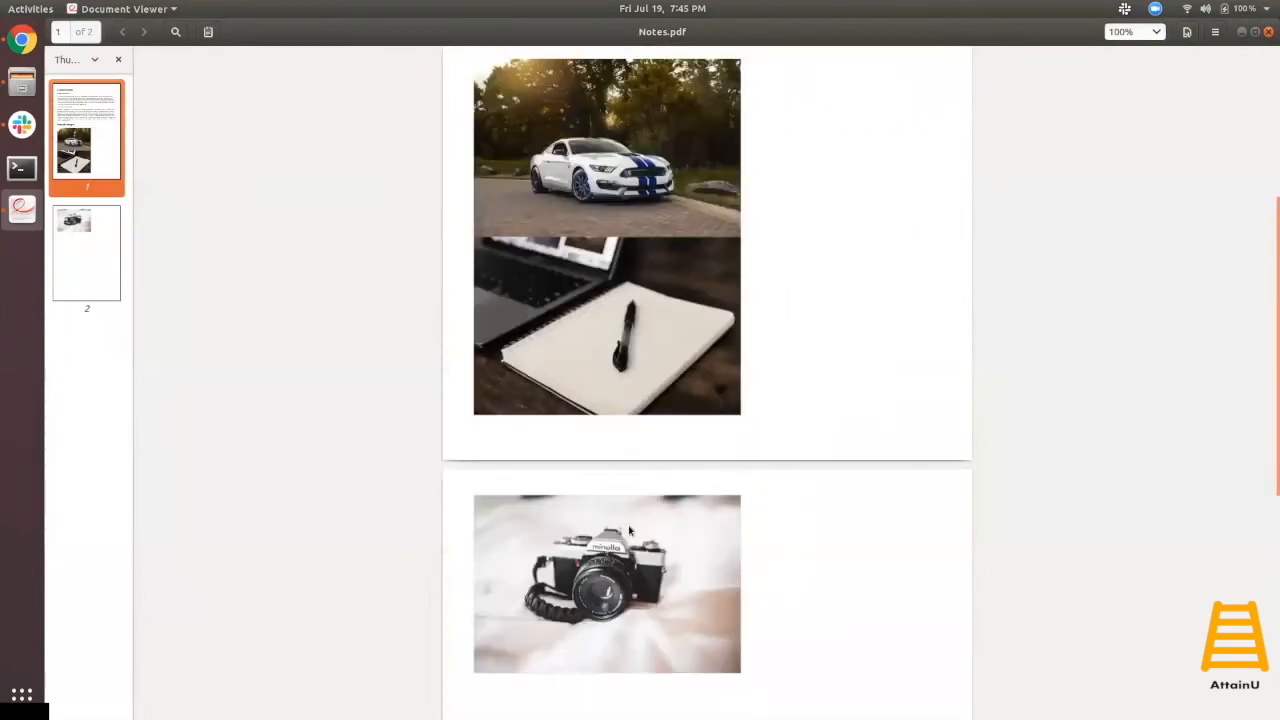
click(1266, 32)
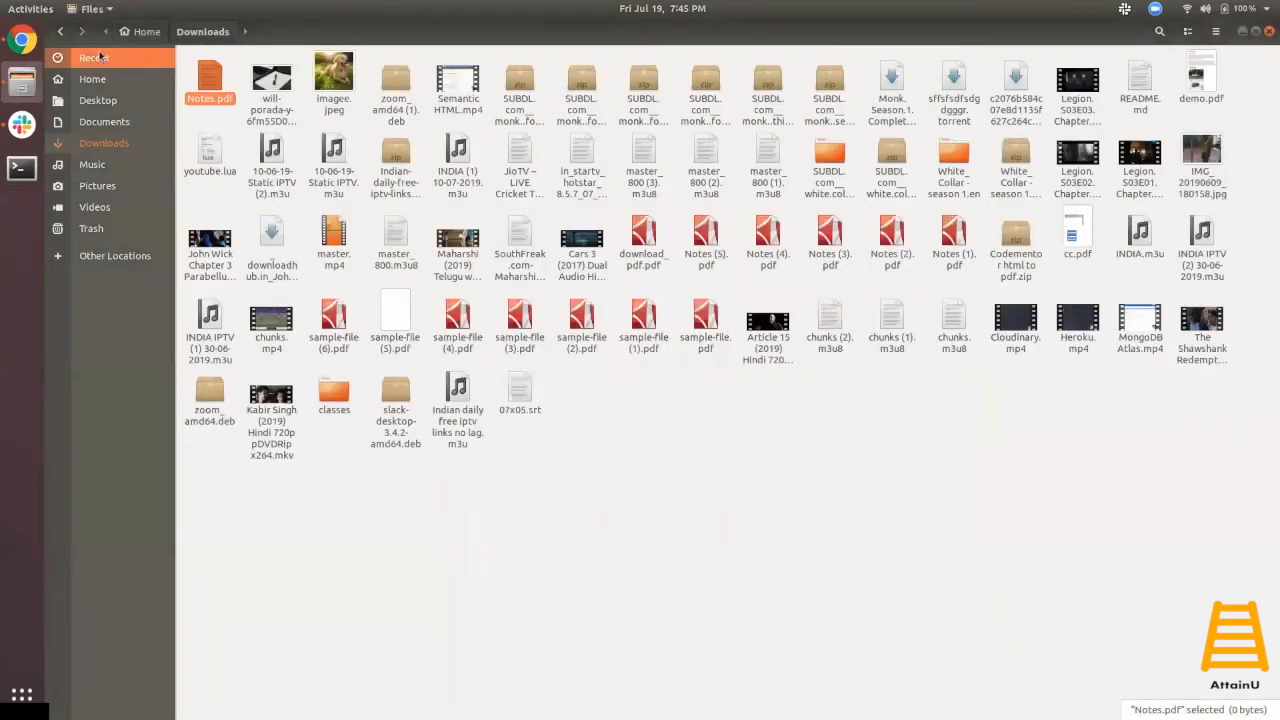
- Back in the Lorem Ipsum note, export it to PDF with the destination set to Save to Google Drive
click(22, 40)
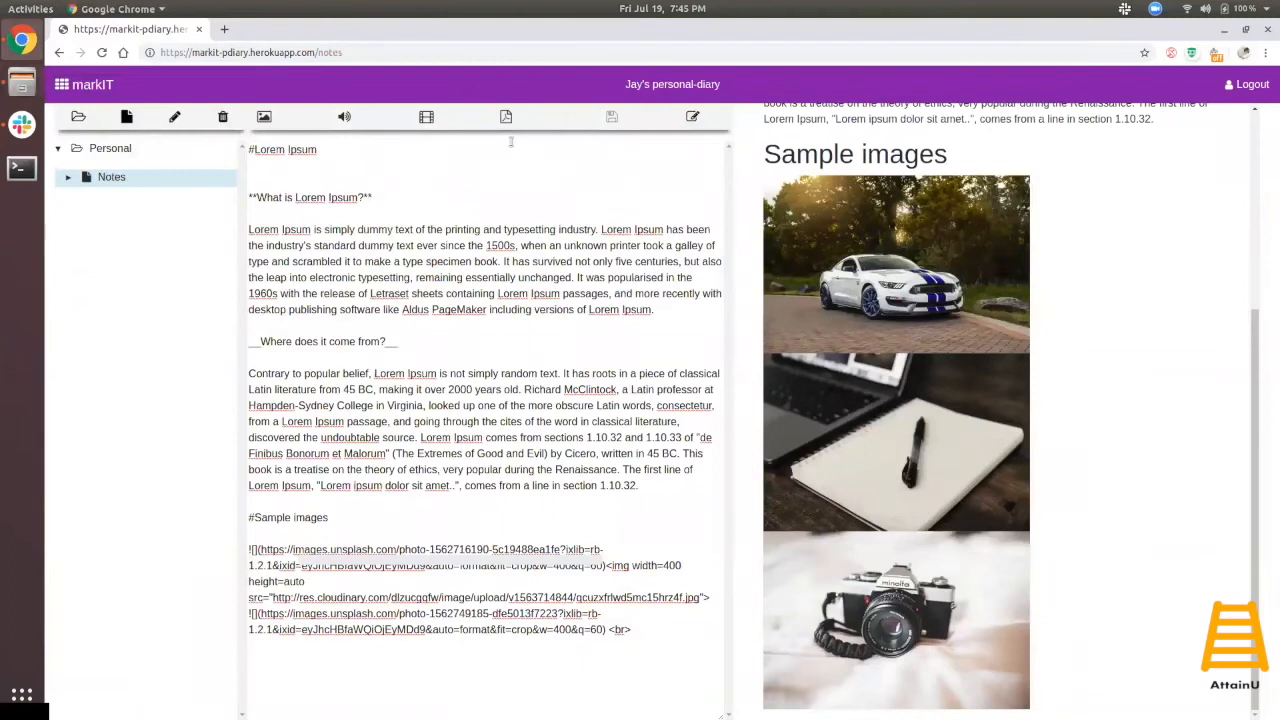
drag(1256, 442, 1237, 477)
scroll(1225, 294, up, 3)
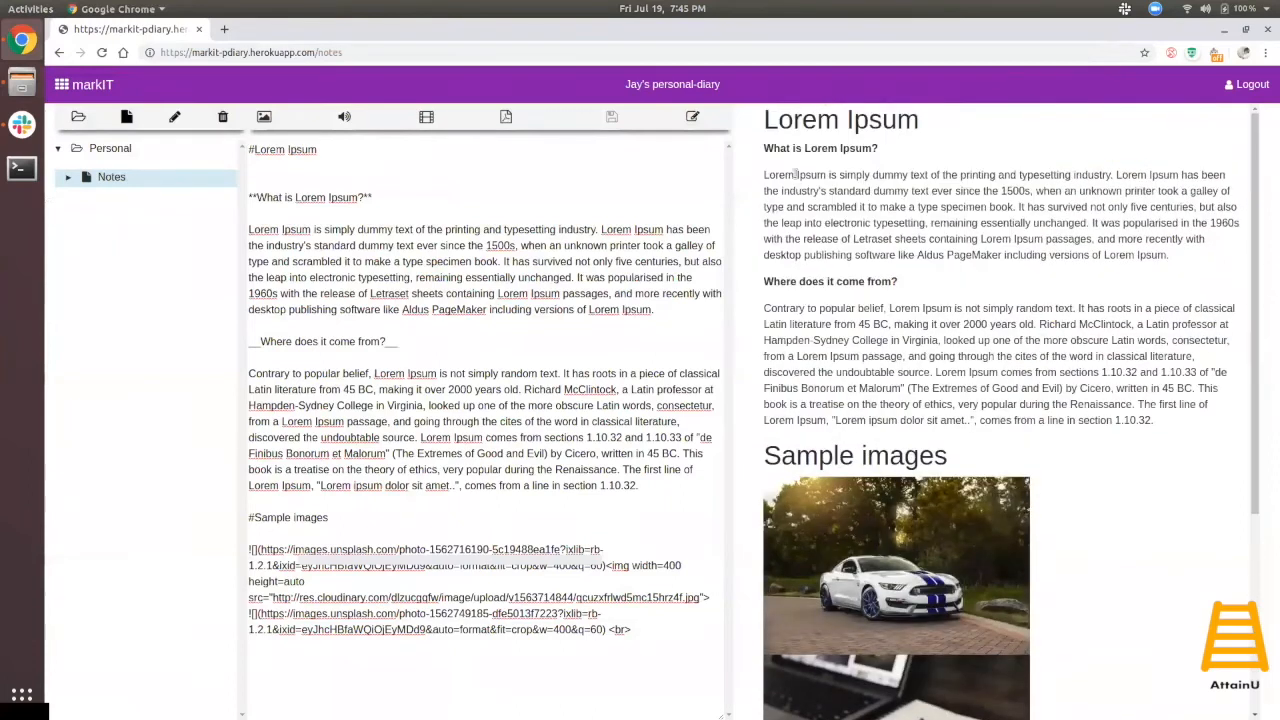
click(505, 118)
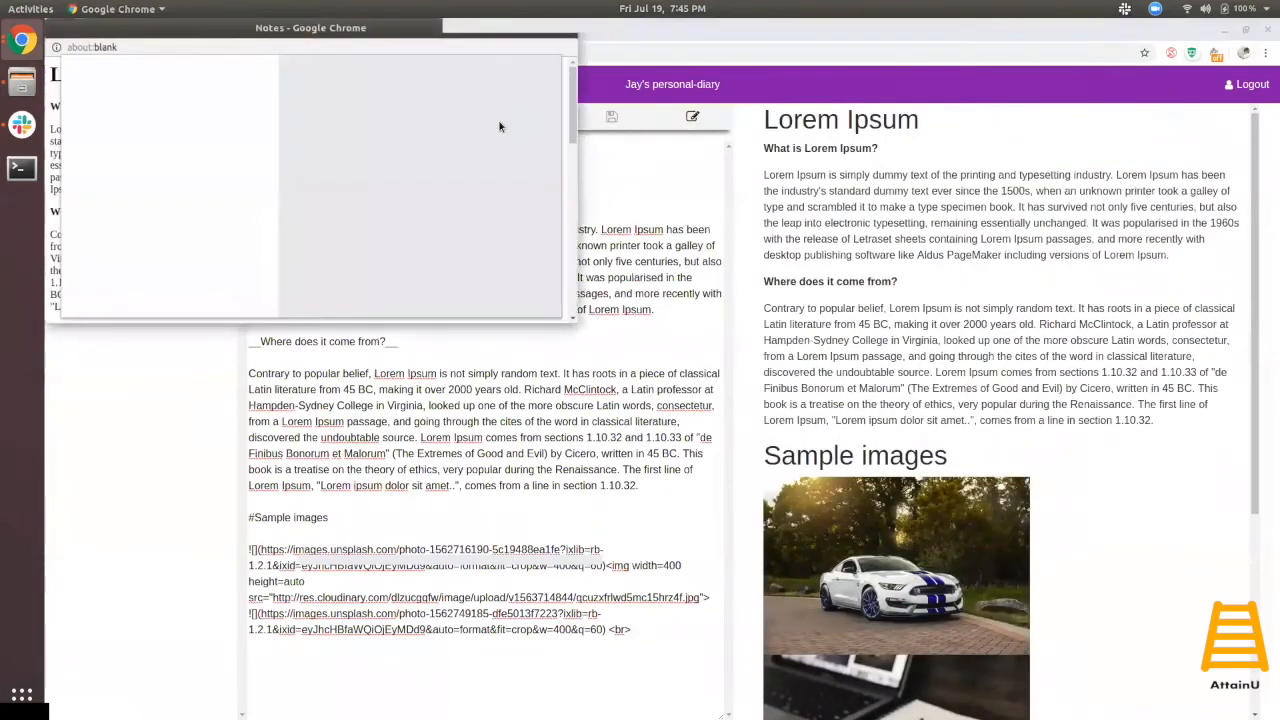
click(218, 168)
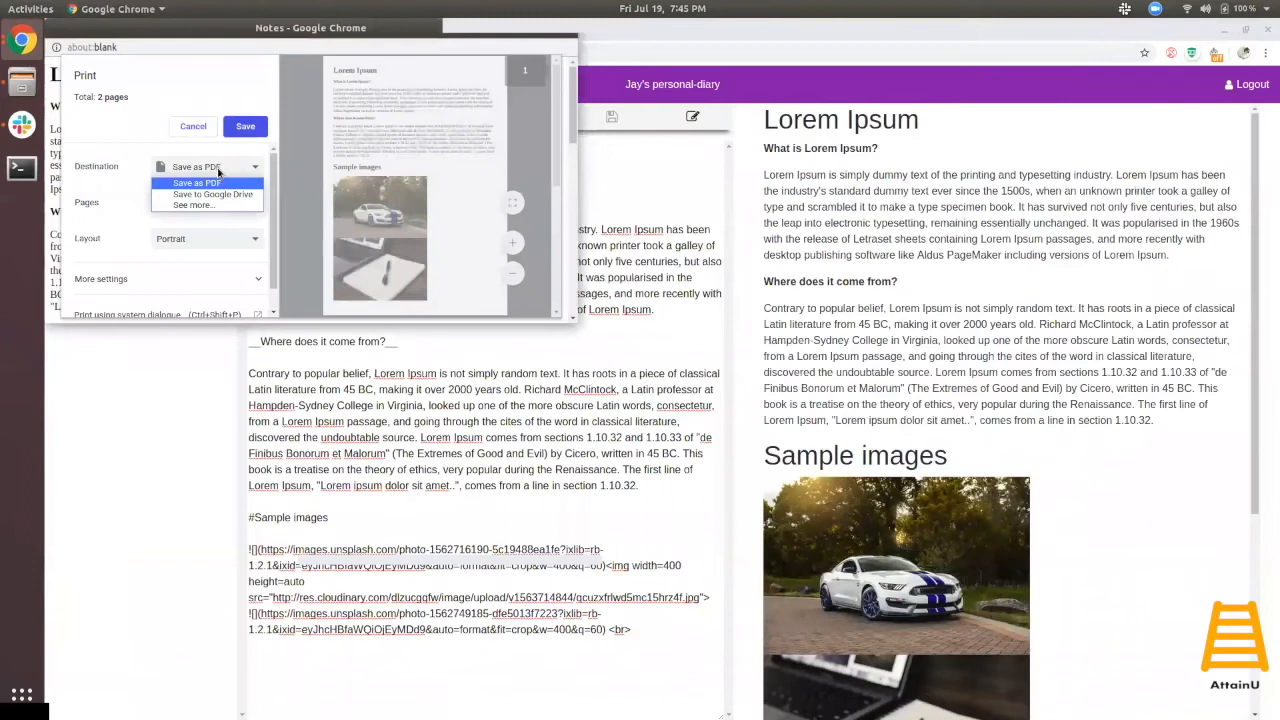
click(217, 197)
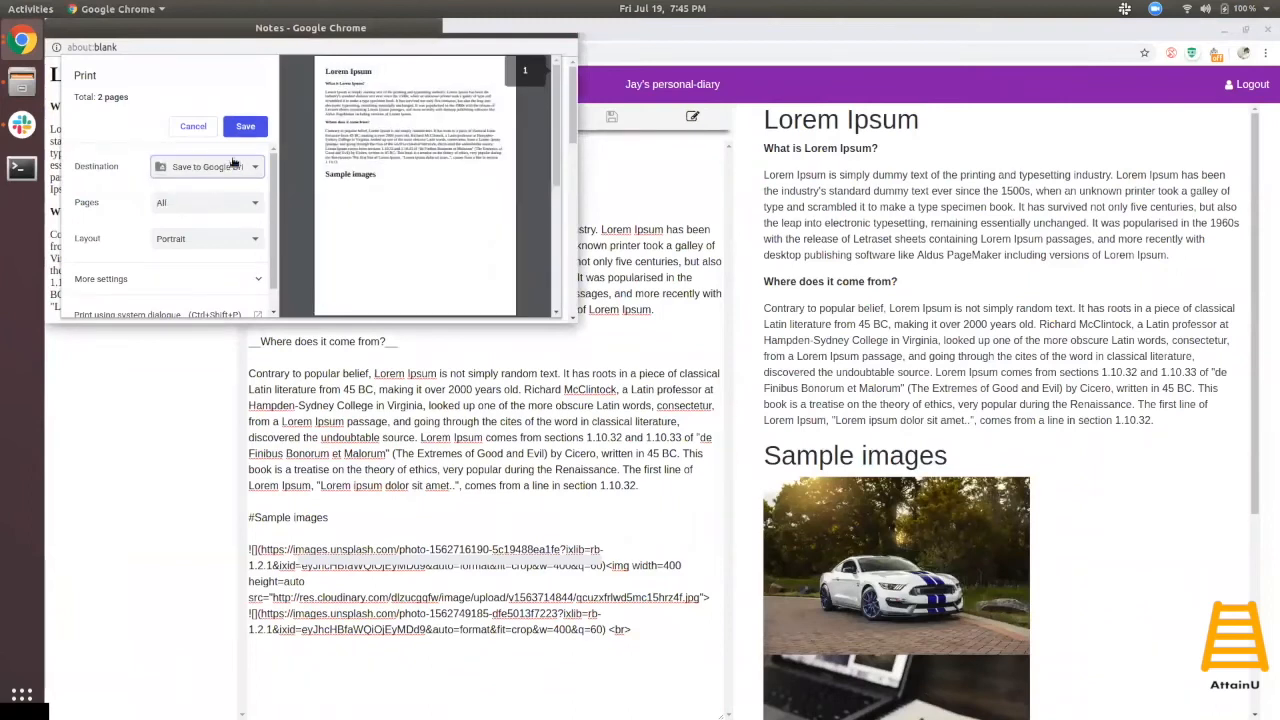
click(246, 128)
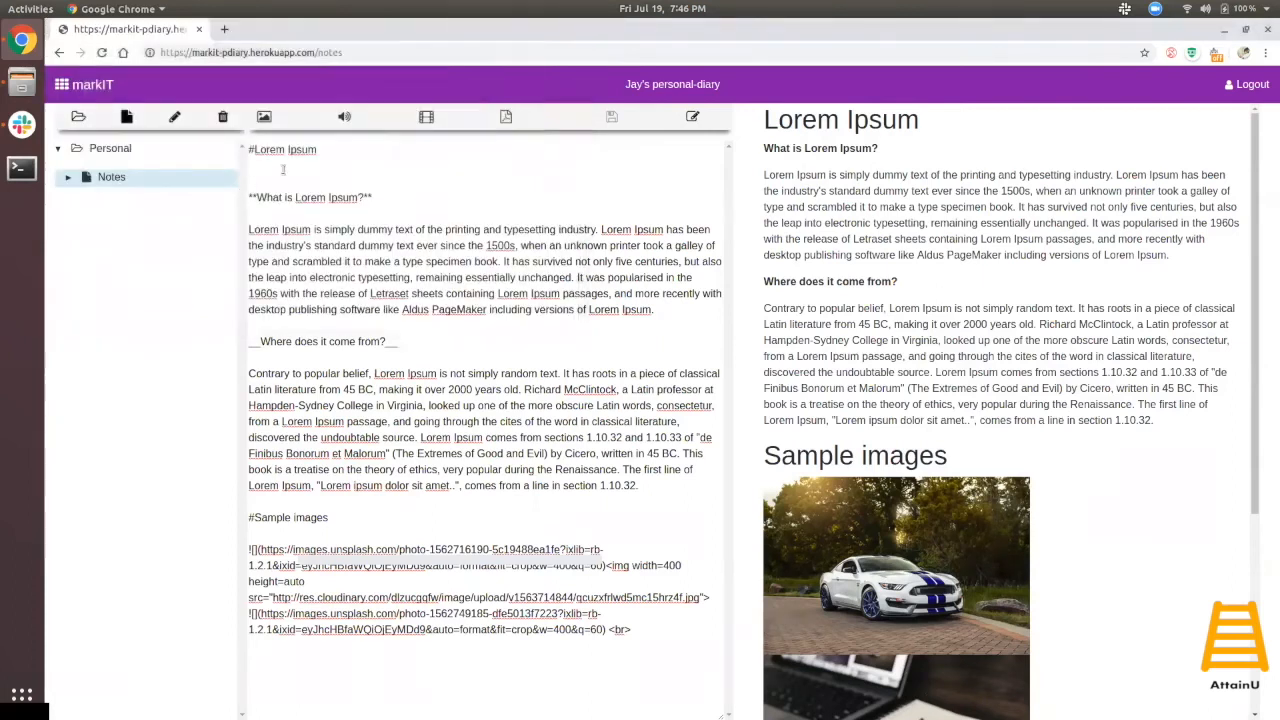
click(224, 29)
text(drive.google.com)
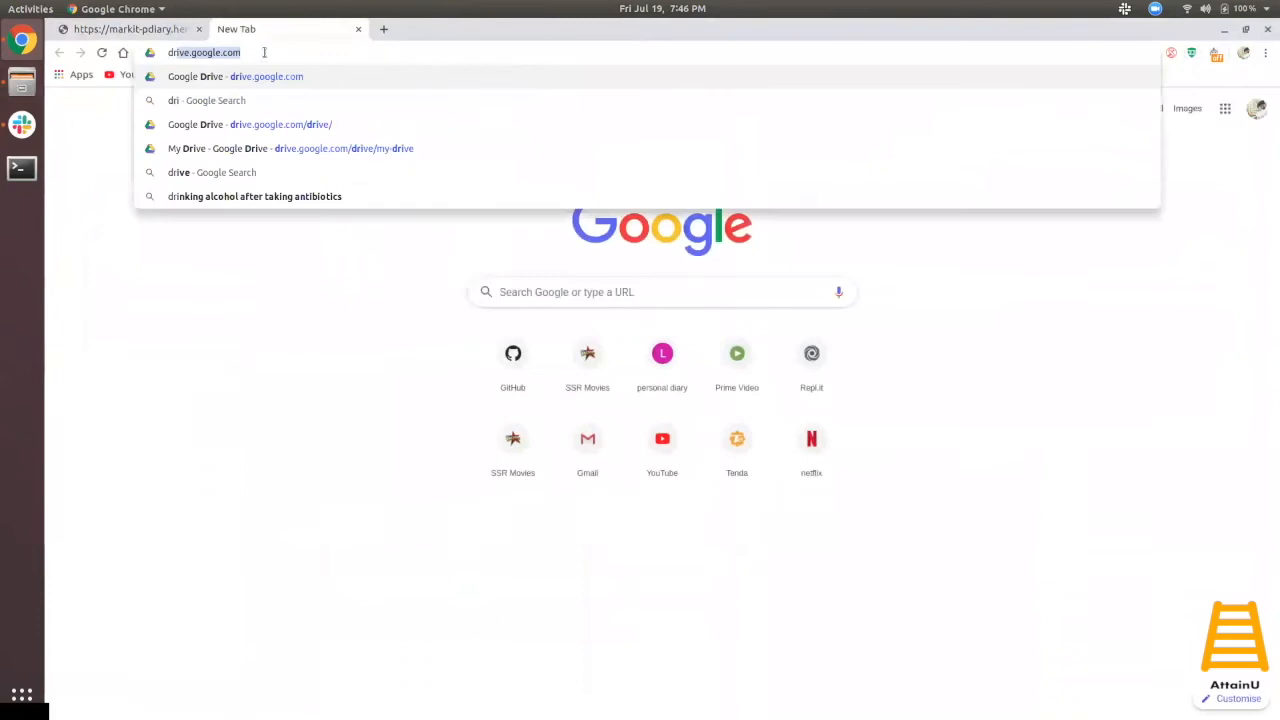
key(Return)
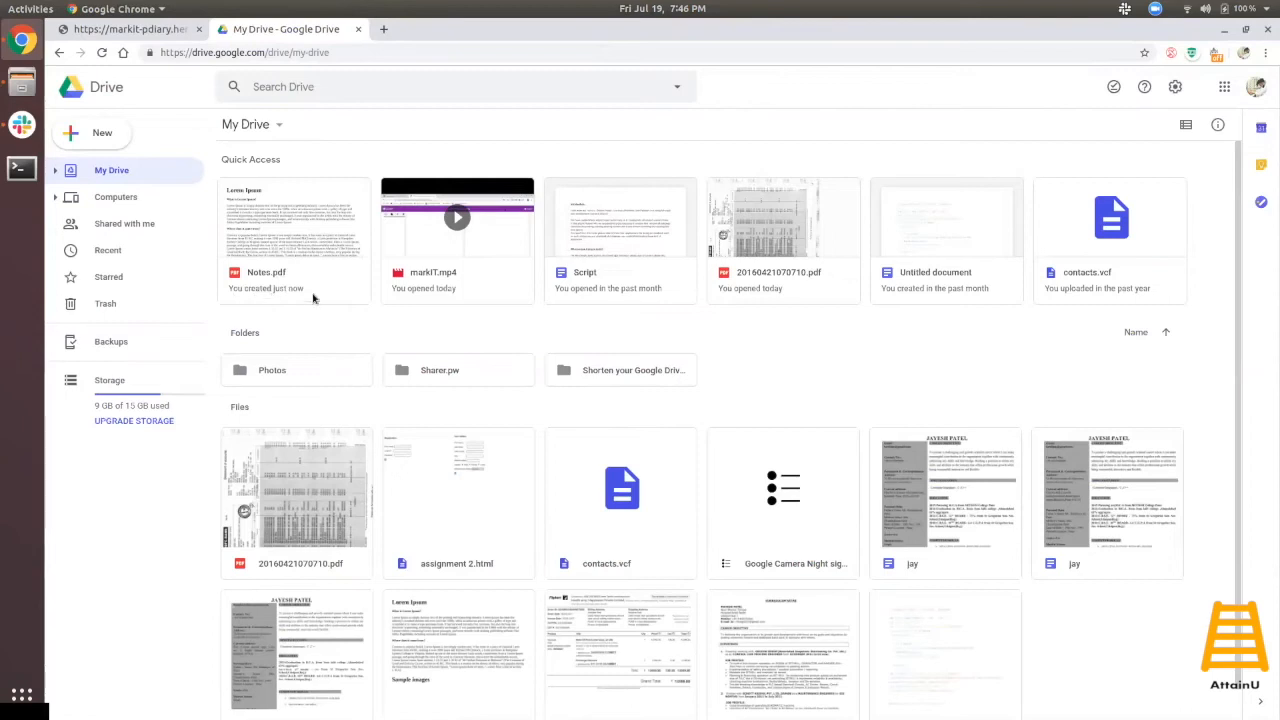
double_click(297, 236)
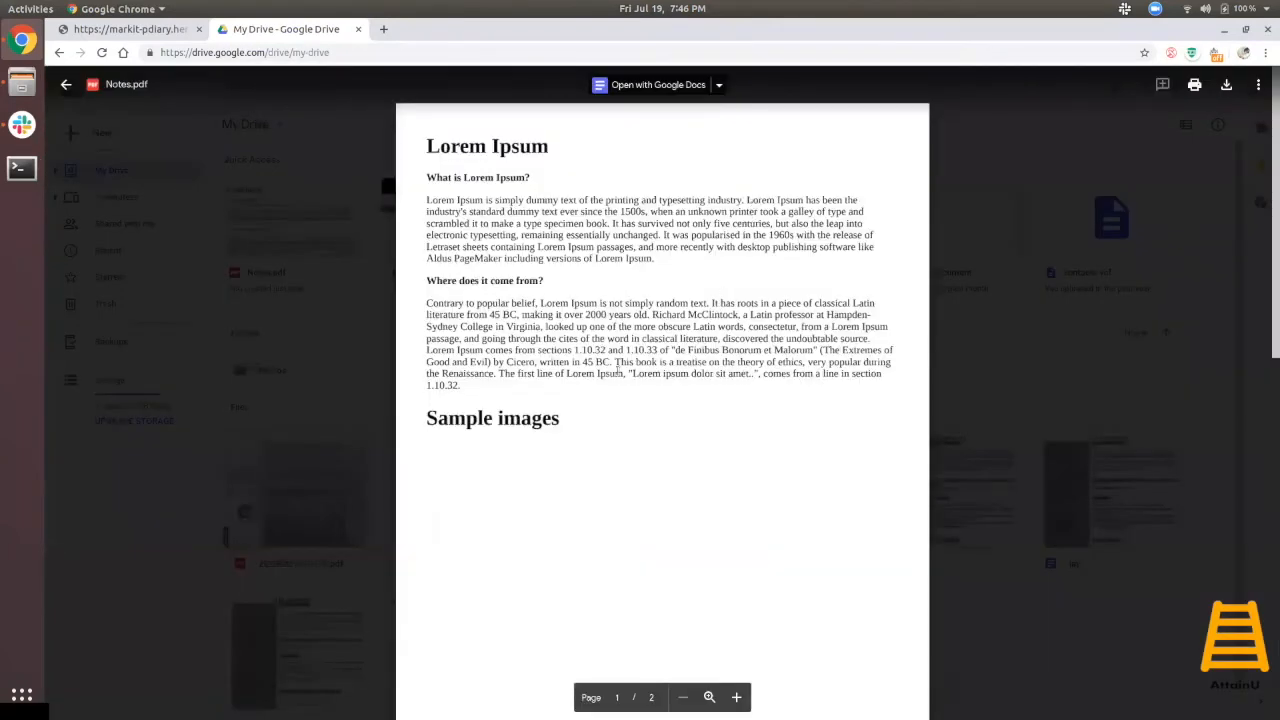
scroll(631, 375, down, 5)
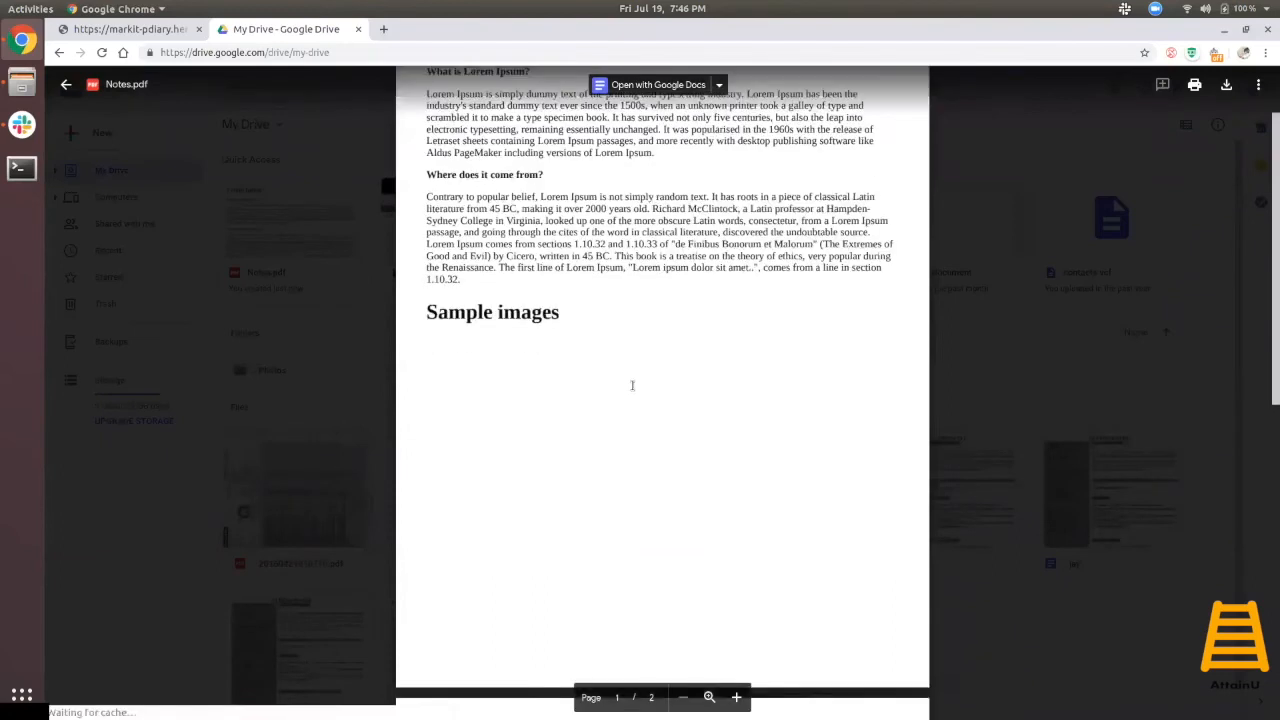
scroll(631, 385, down, 3)
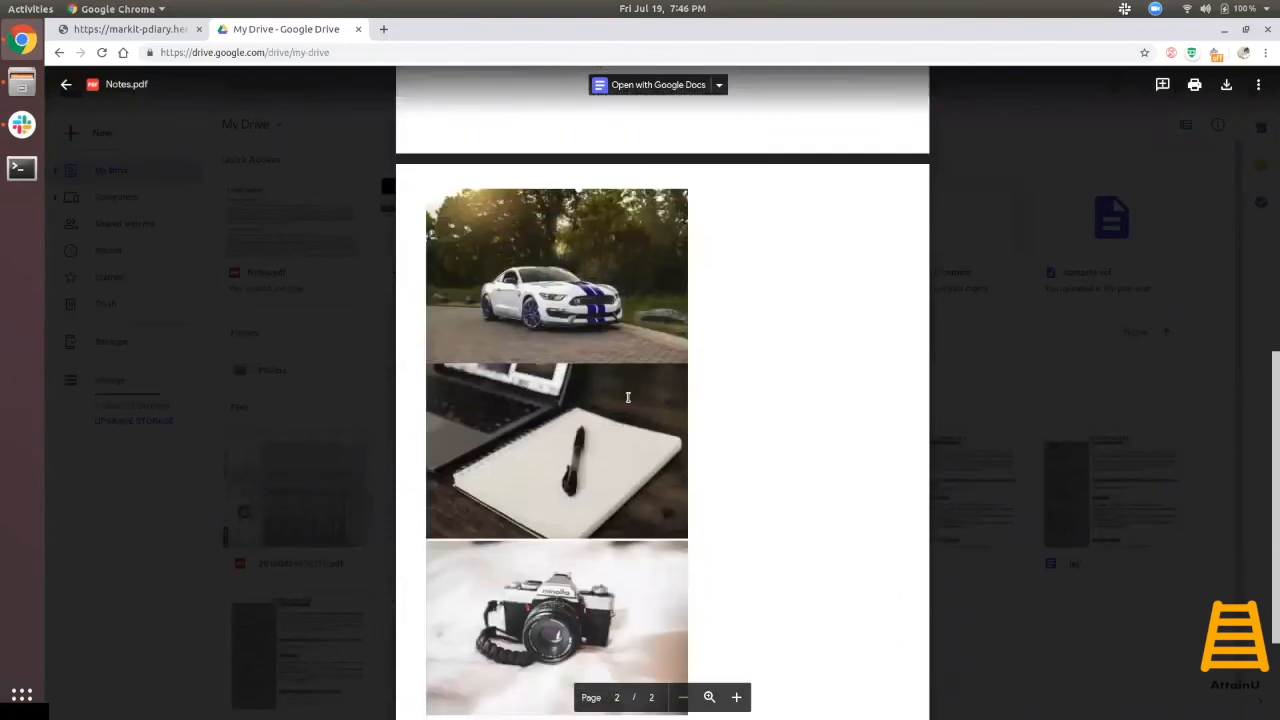
scroll(604, 549, up, 10)
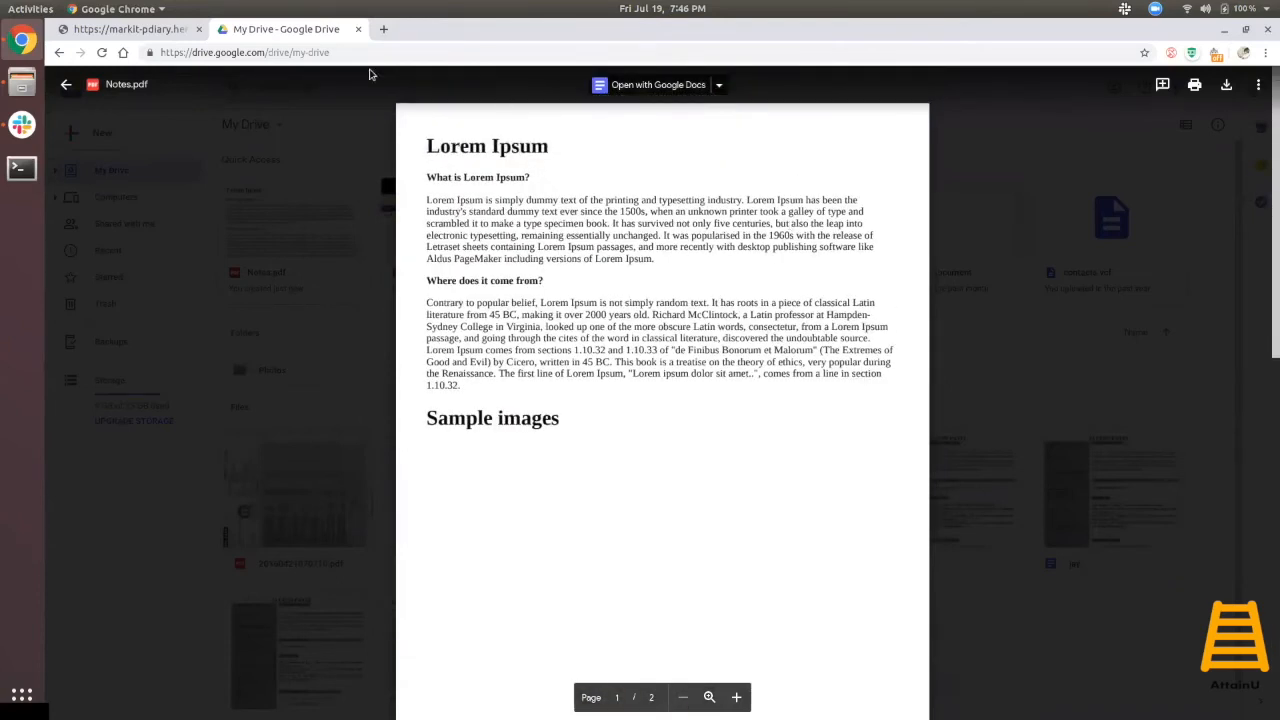
click(358, 30)
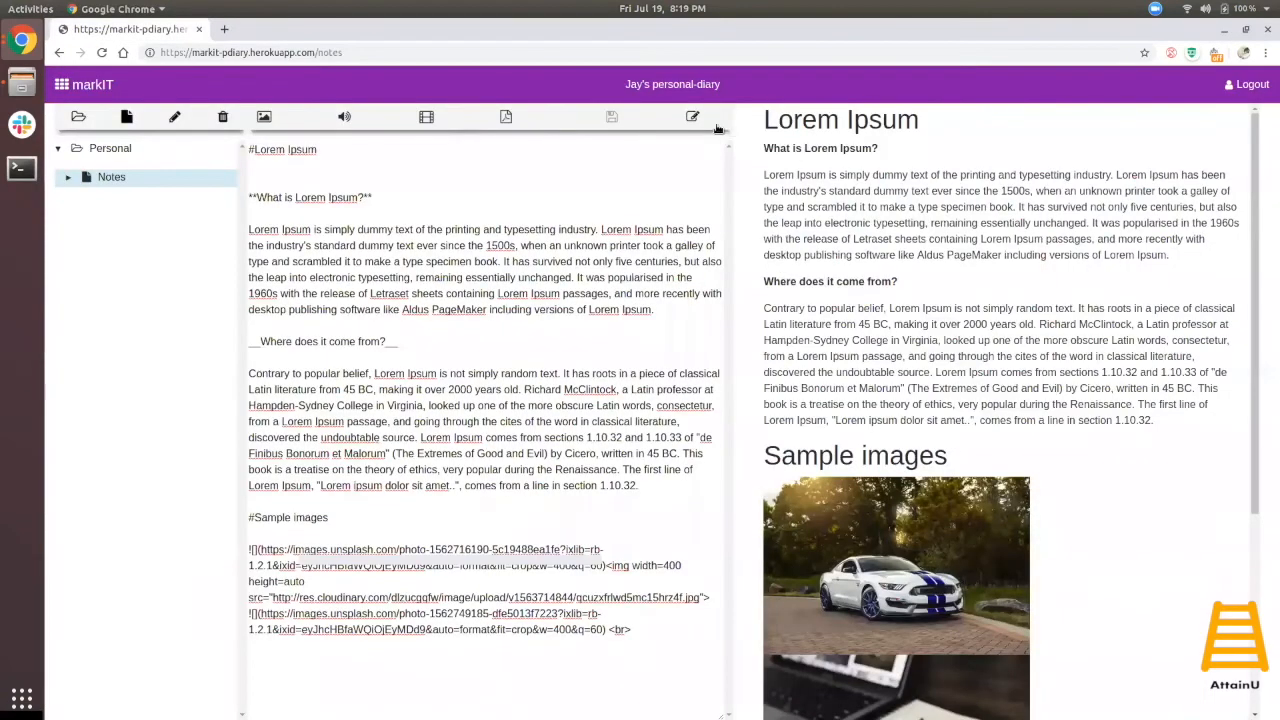